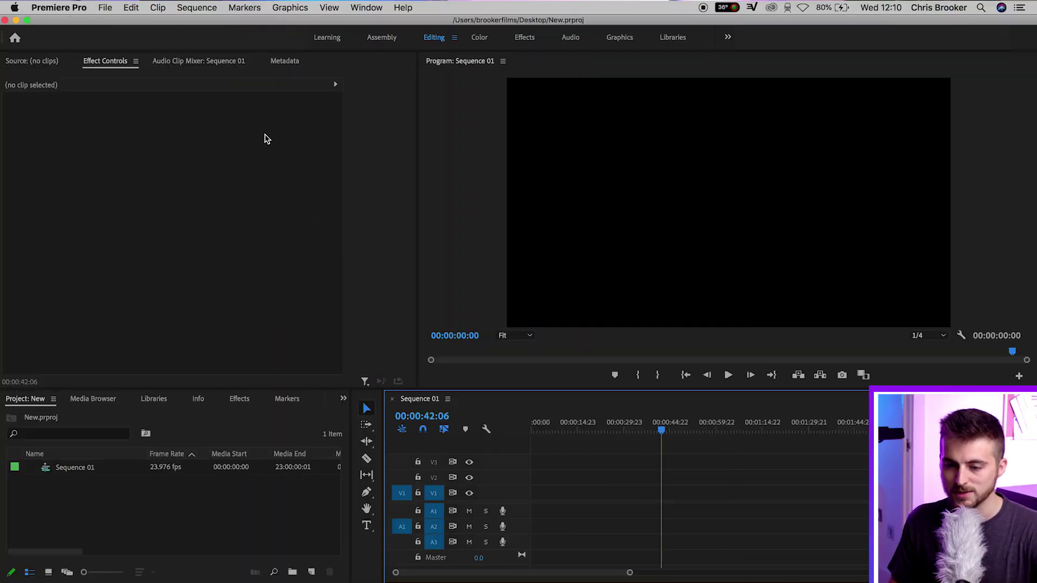
Create a new 1920×1080 legacy title with the default name Title 01
left_click(105, 9)
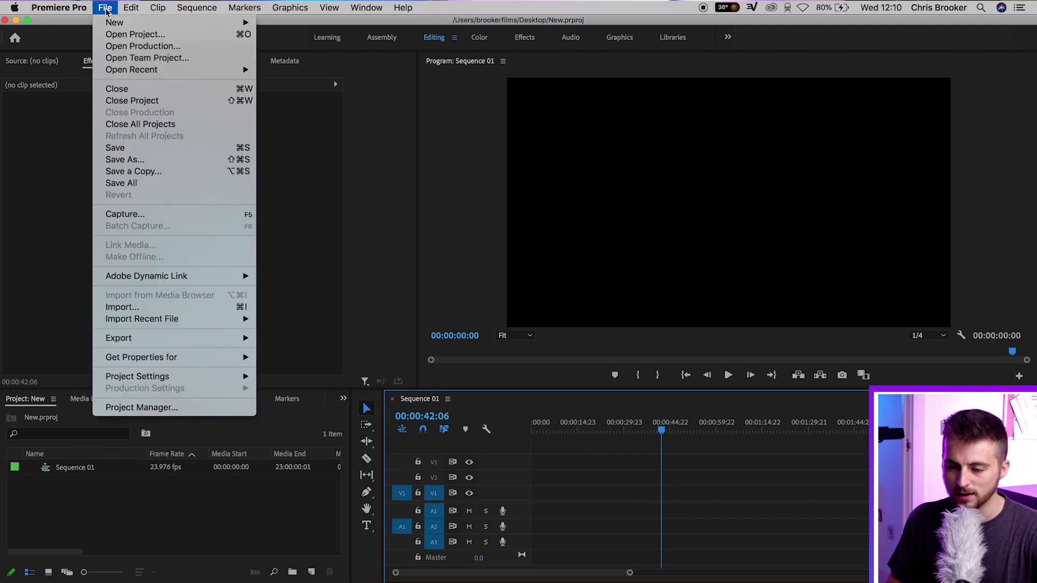
mouse_move(131, 7)
mouse_move(171, 24)
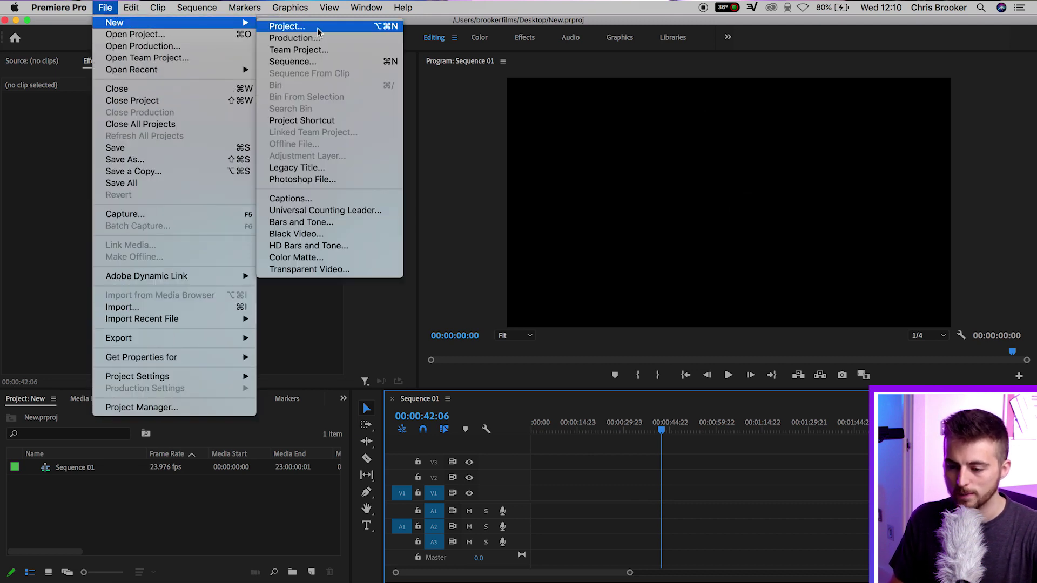
left_click(318, 171)
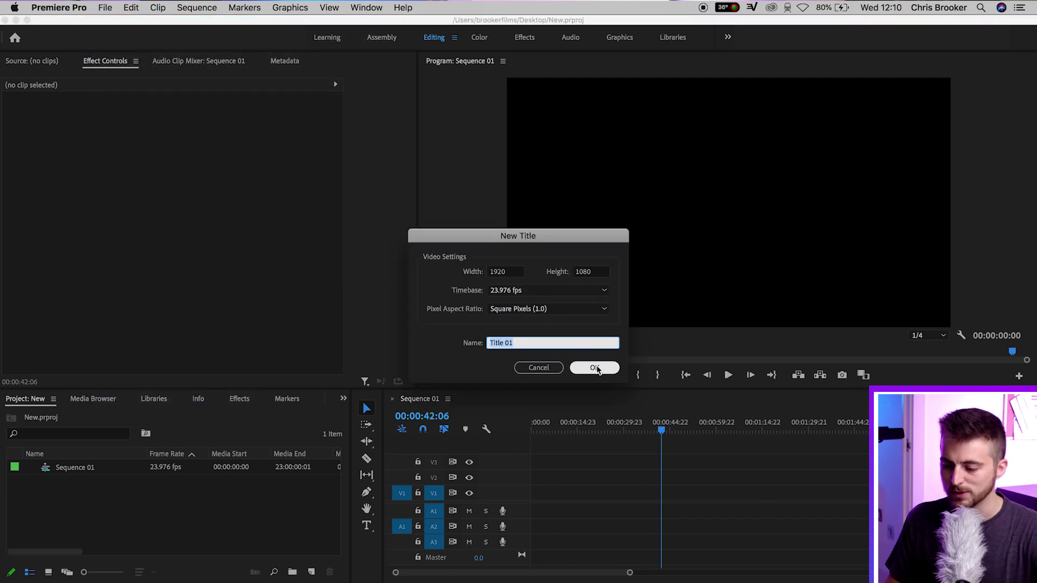
left_click(596, 367)
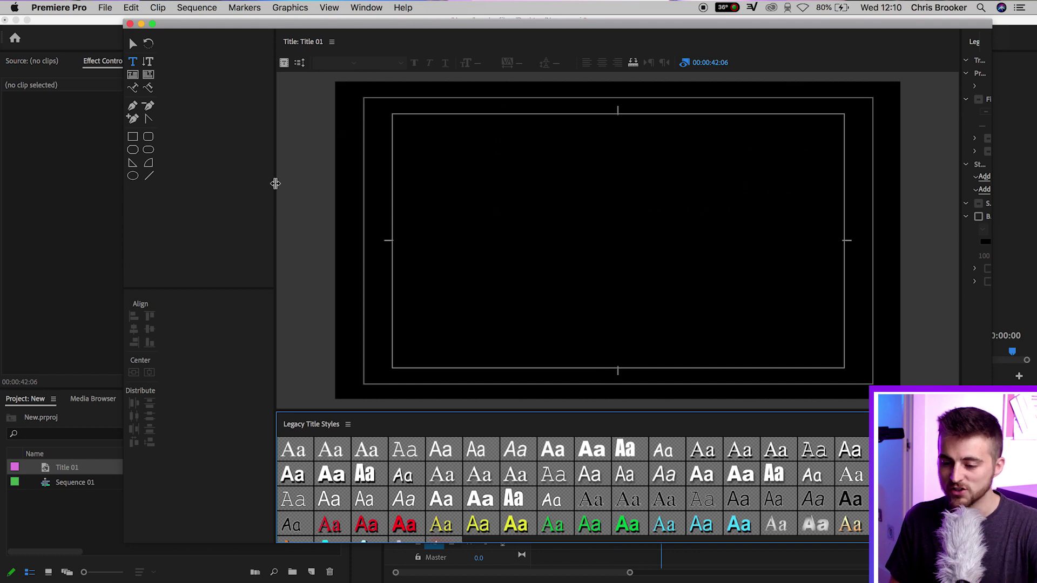
Widen the title canvas, type the word FILM on it, and save the project
left_click_drag(275, 184, 193, 190)
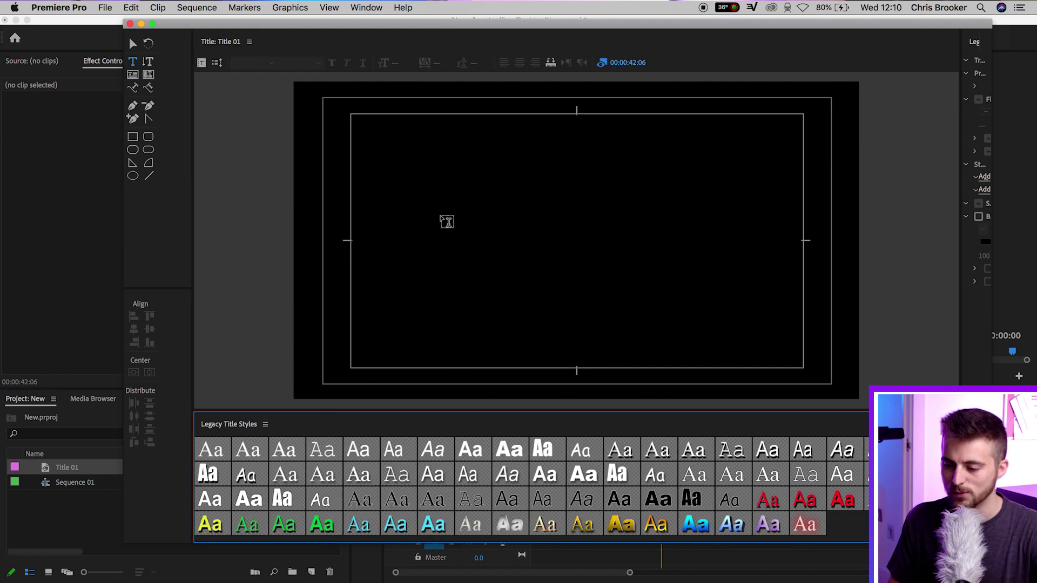
left_click(464, 227)
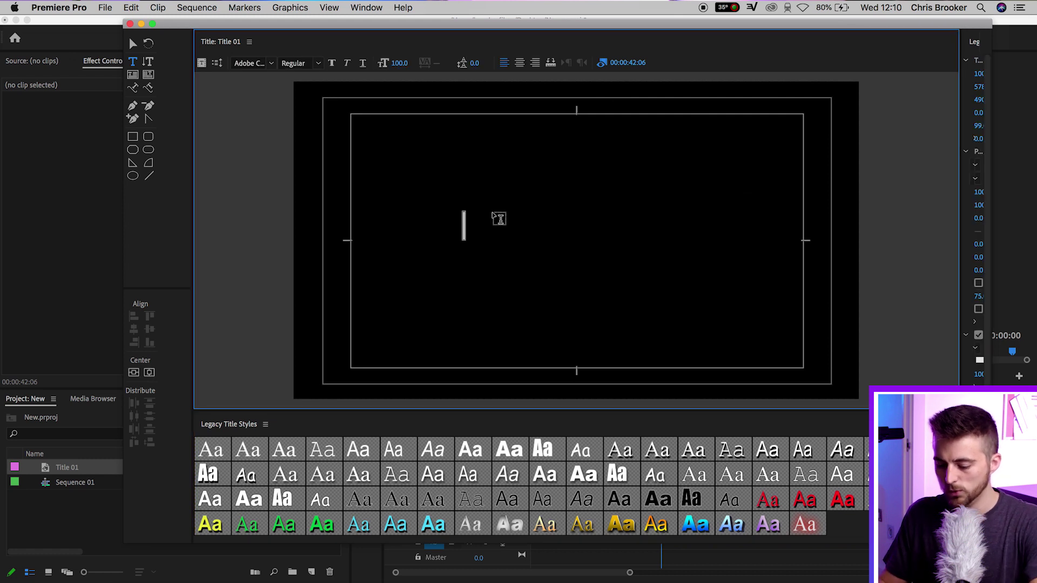
type("FILM")
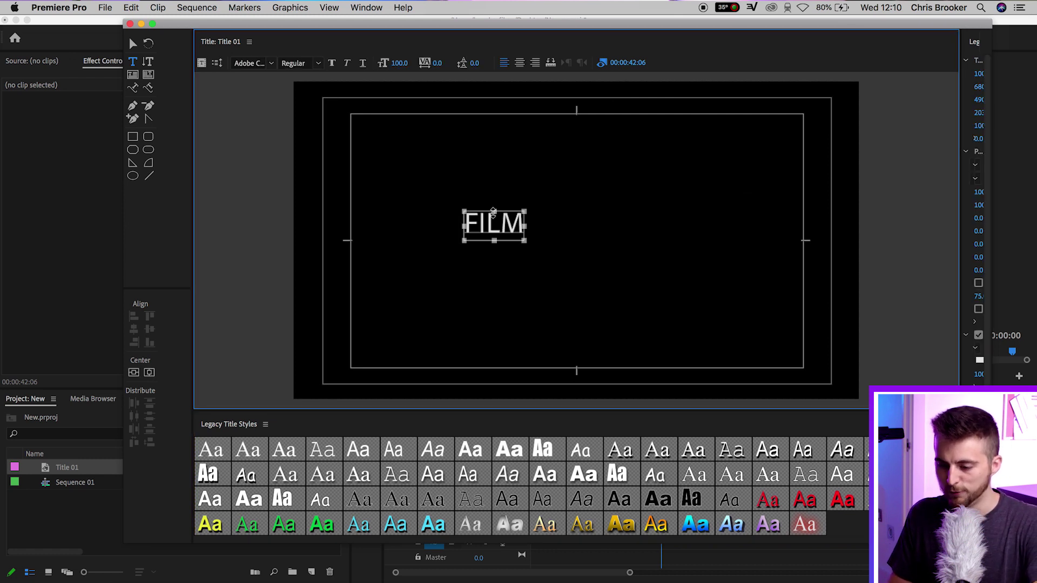
key("super+s")
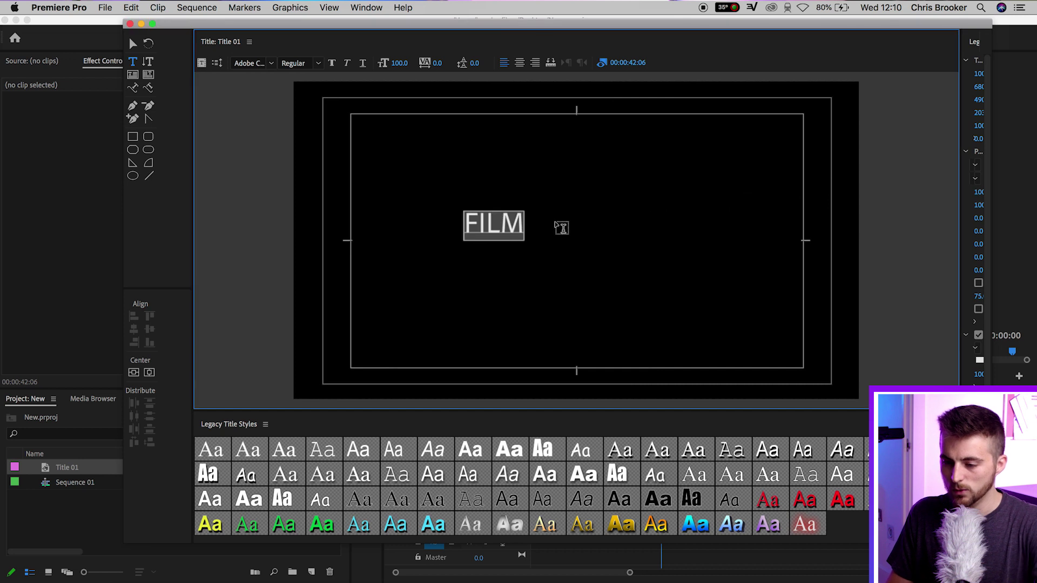
Set FILM to Avenir Heavy, size 270, tracking 50, and centre it vertically
left_click(250, 63)
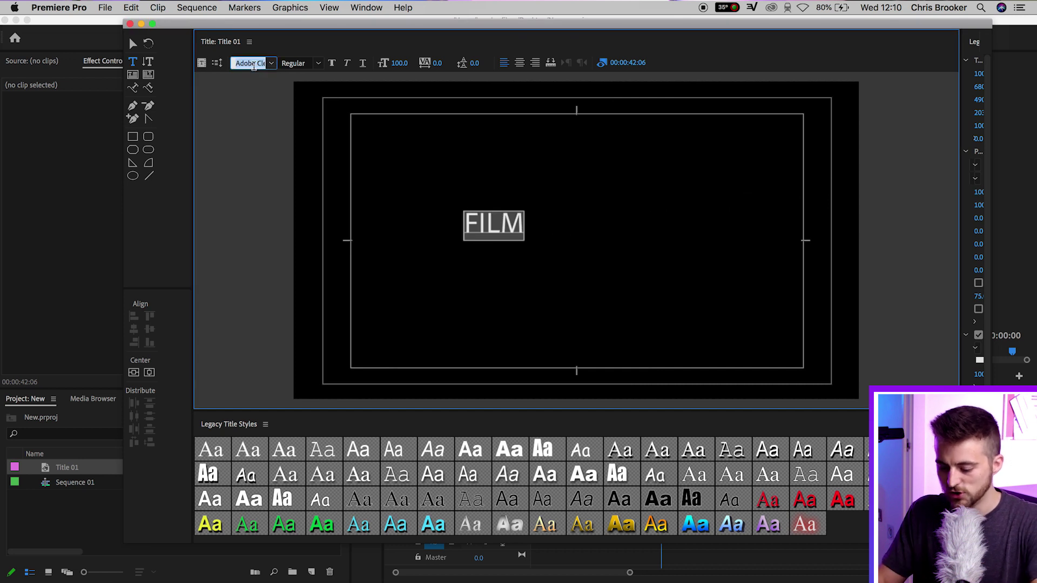
type("Avenir")
key("Return")
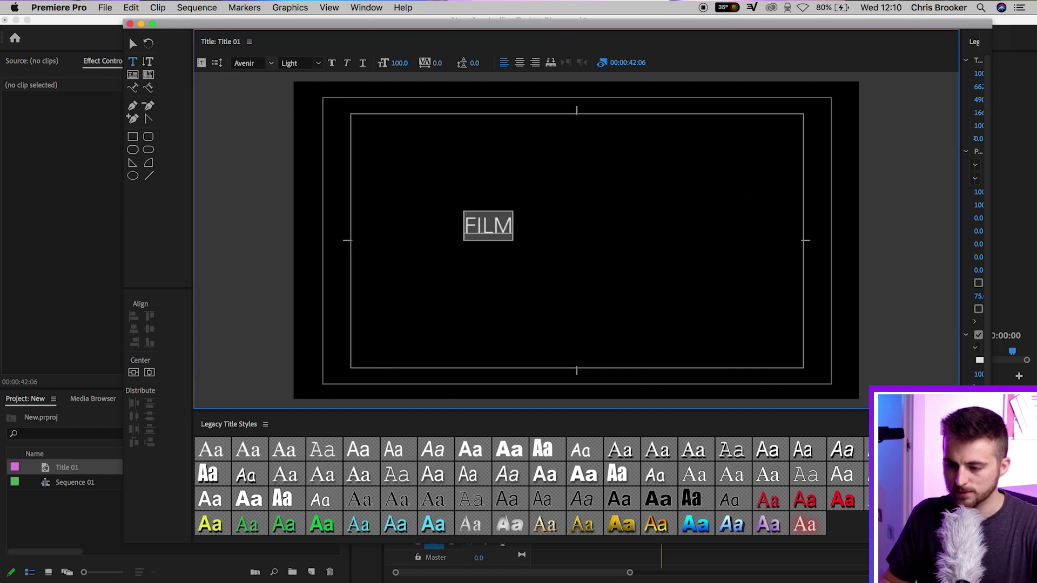
left_click(319, 63)
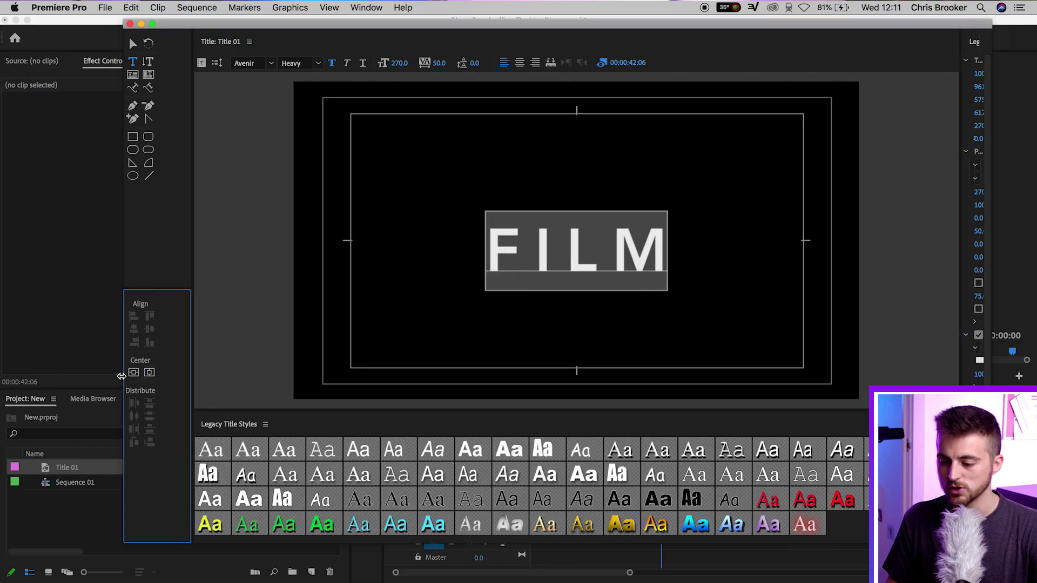
left_click(133, 373)
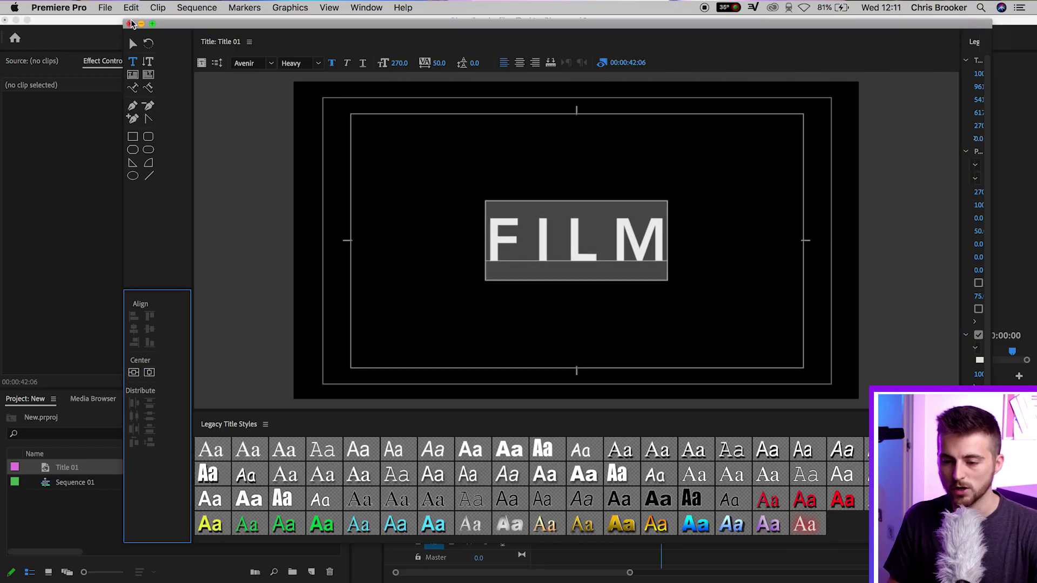
Place Title 01 at the start of V1 in Sequence 01 and zoom the timeline onto it
left_click(131, 25)
left_click_drag(54, 468, 538, 492)
left_click(534, 429)
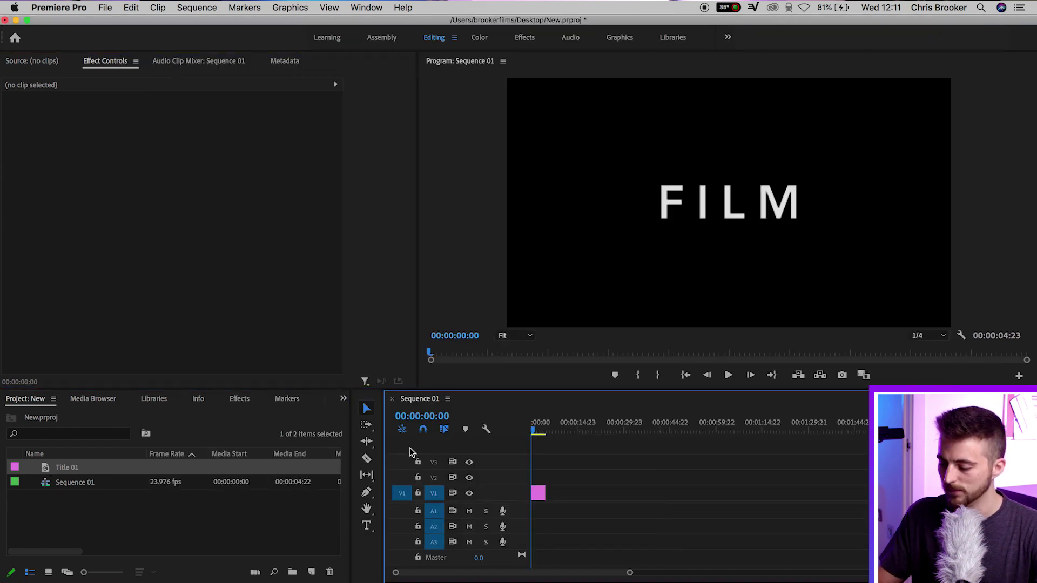
key("equal")
key("equal")
key("equal")
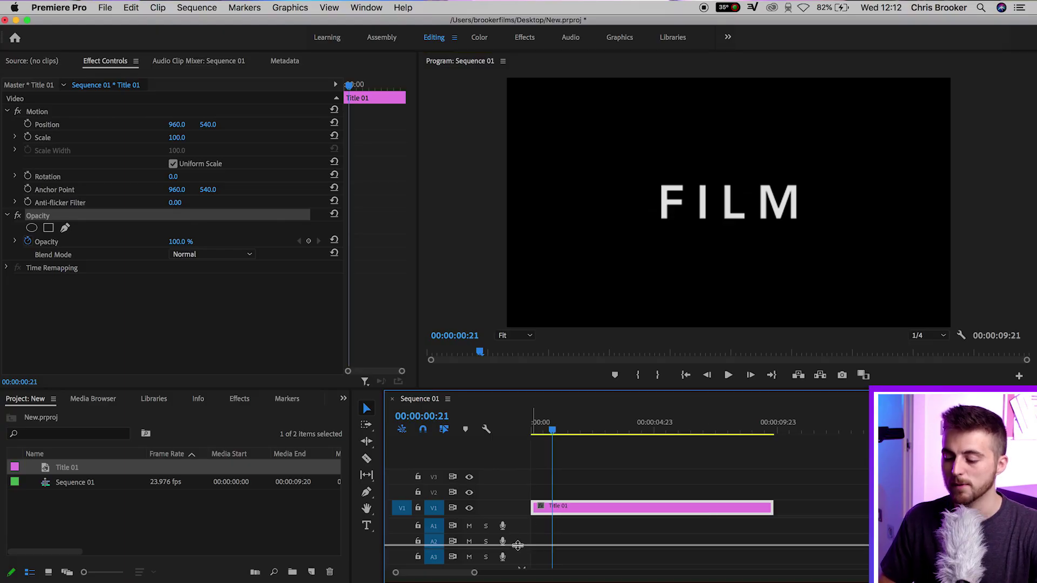
Alt-drag Title 01 upward to make copies on V2–V4, then reselect the V1 original
left_click_drag(517, 517, 520, 538)
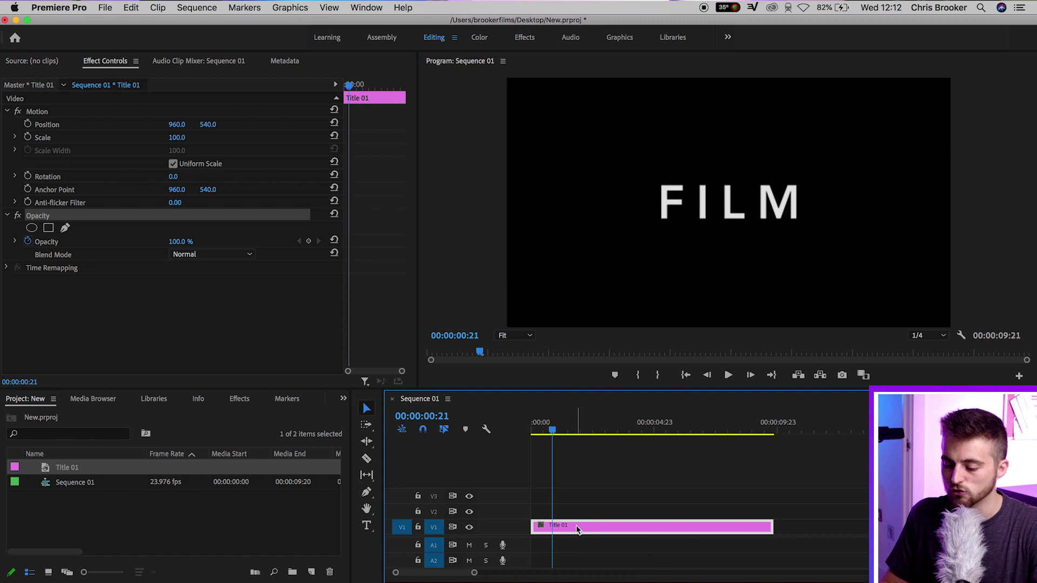
left_click_drag(576, 525, 588, 487)
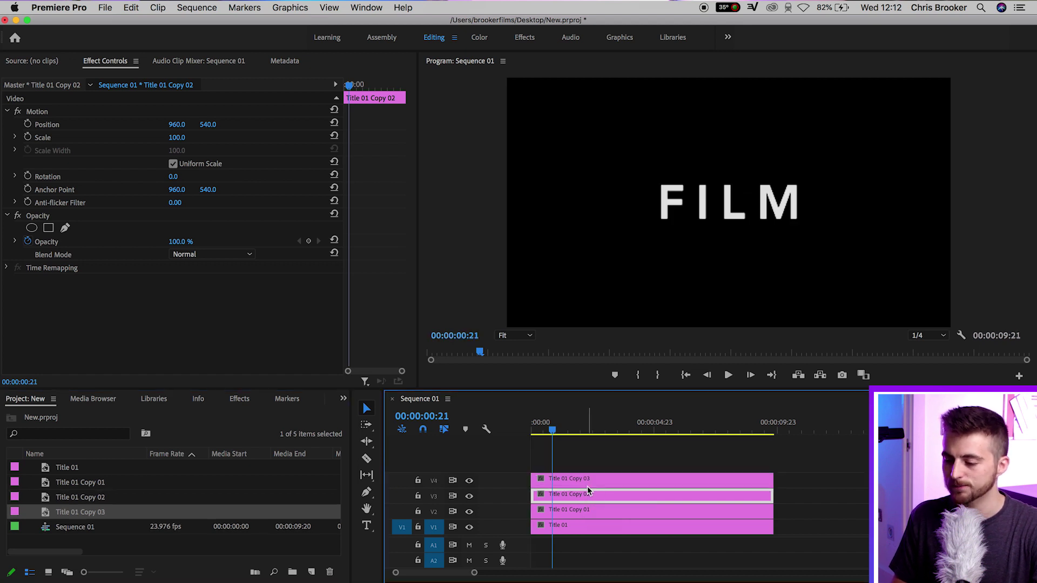
left_click(569, 525)
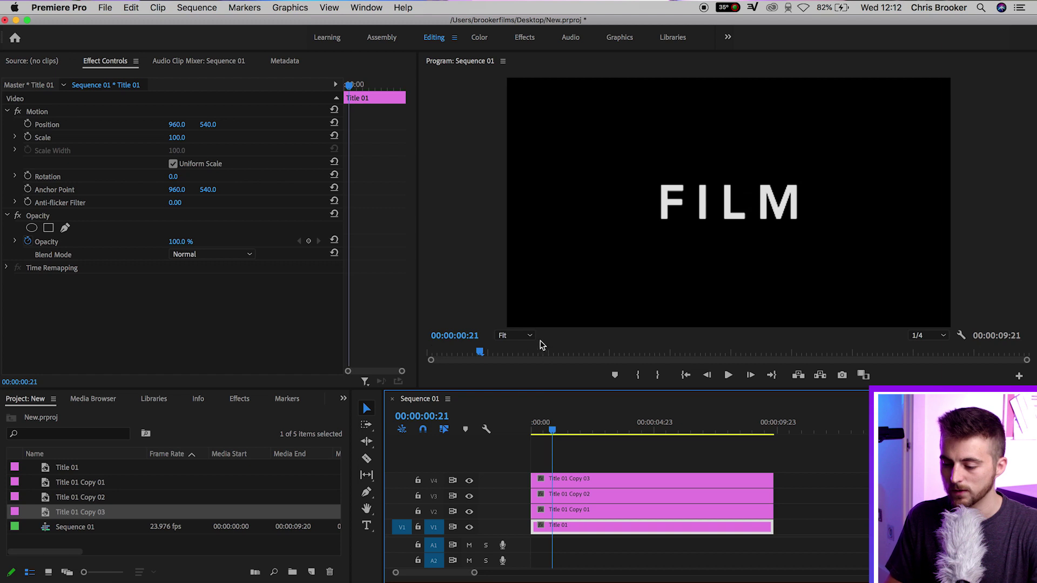
At 100% Program view, draw a four-point Opacity pen mask around the F on Title 01
left_click(519, 335)
left_click(516, 420)
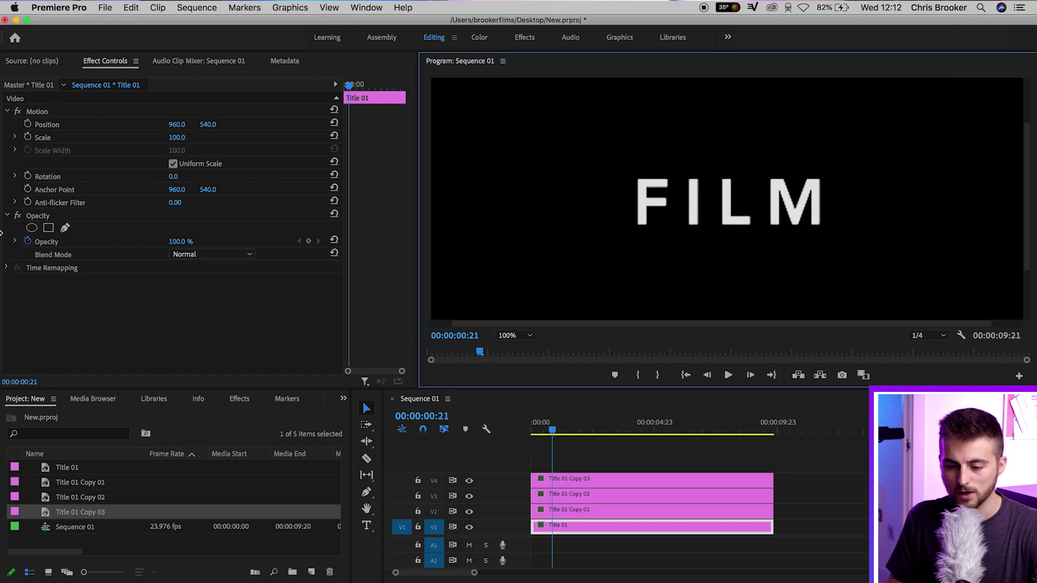
left_click(44, 217)
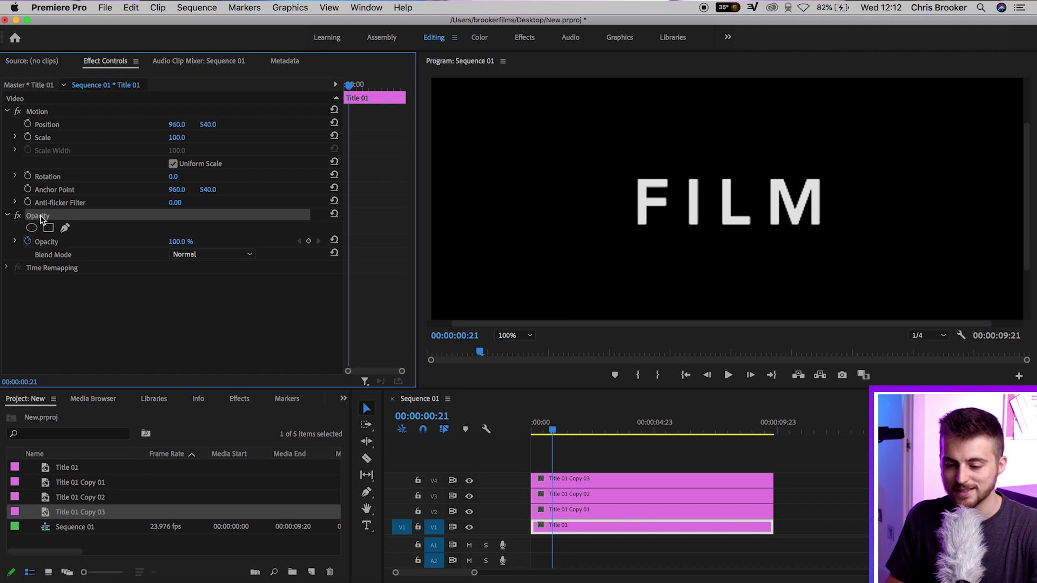
left_click(66, 229)
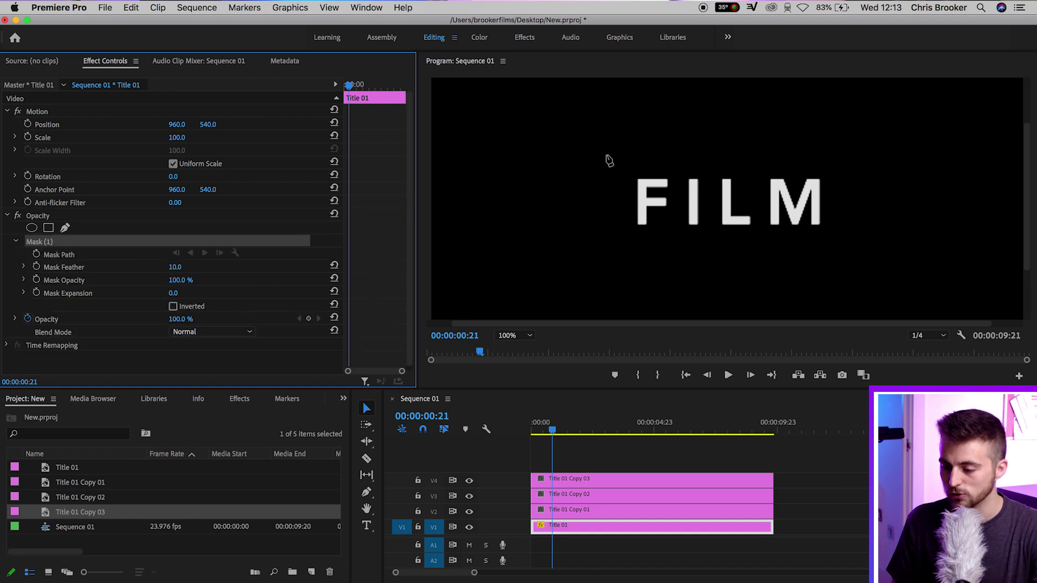
left_click(613, 165)
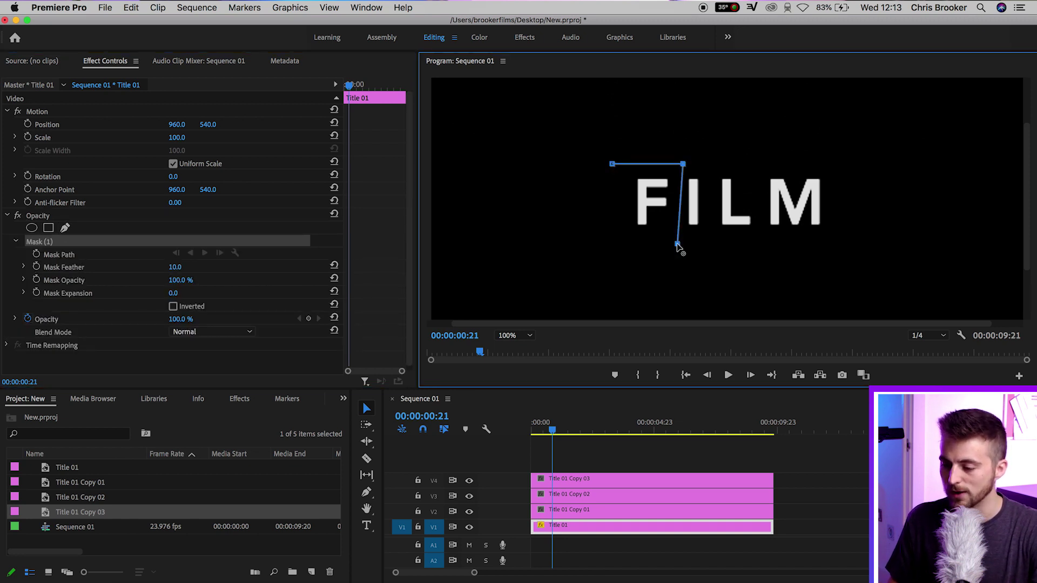
left_click(612, 165)
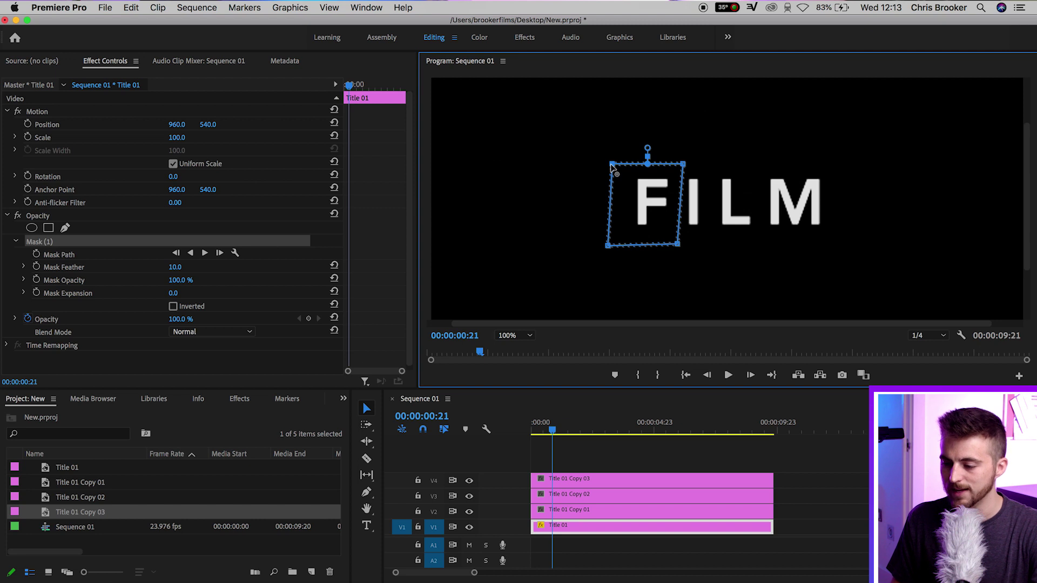
left_click(568, 516)
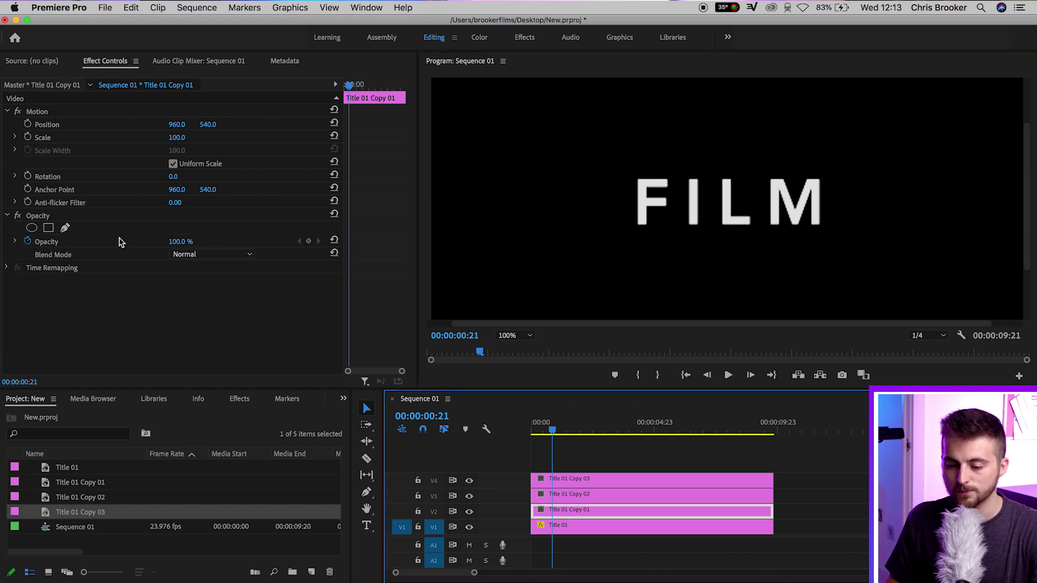
Draw Opacity pen masks around the I on Copy 01 and the L on Copy 02
left_click(78, 239)
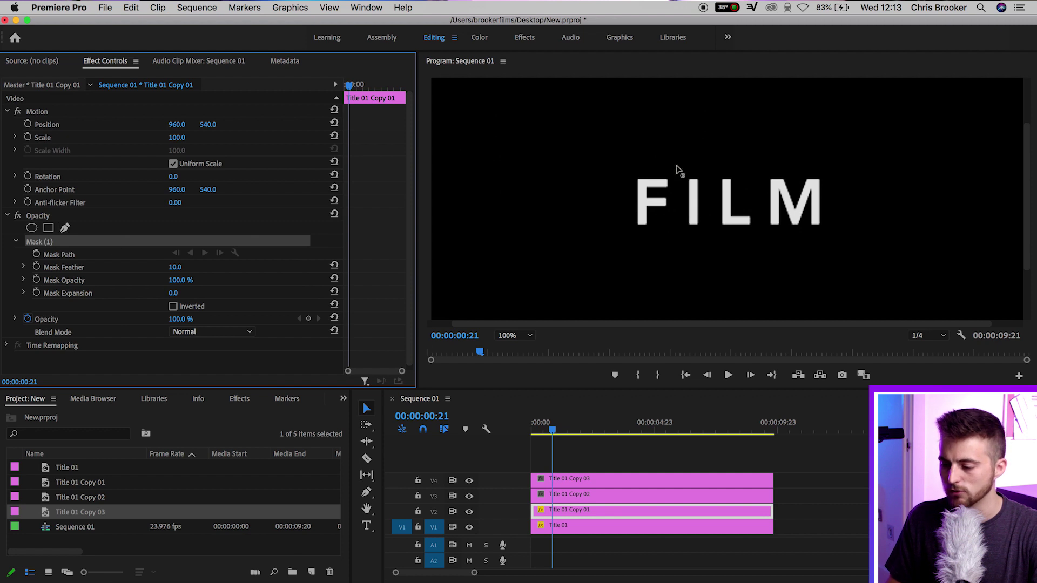
left_click(677, 166)
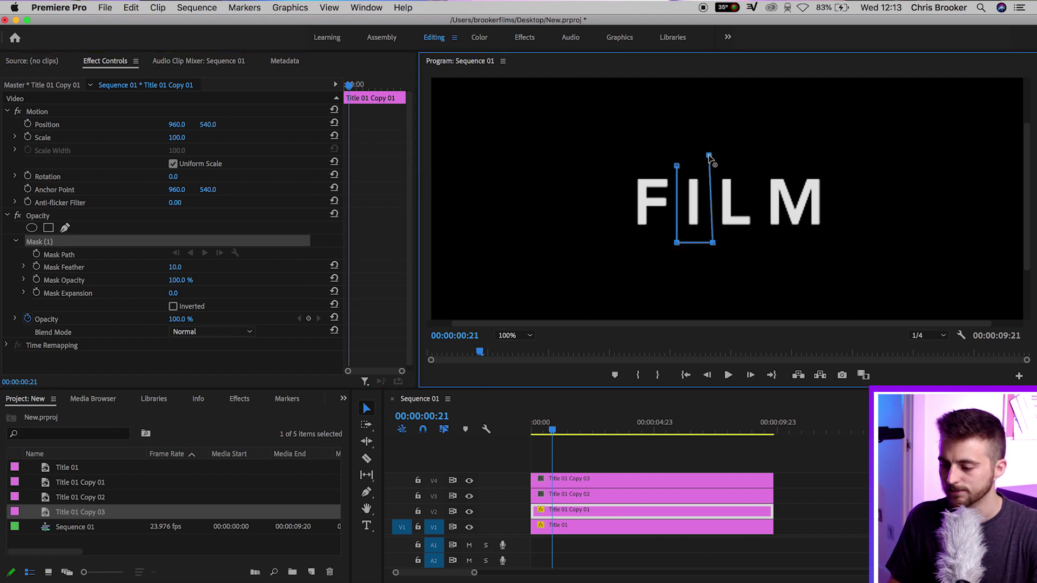
left_click(677, 166)
left_click(566, 498)
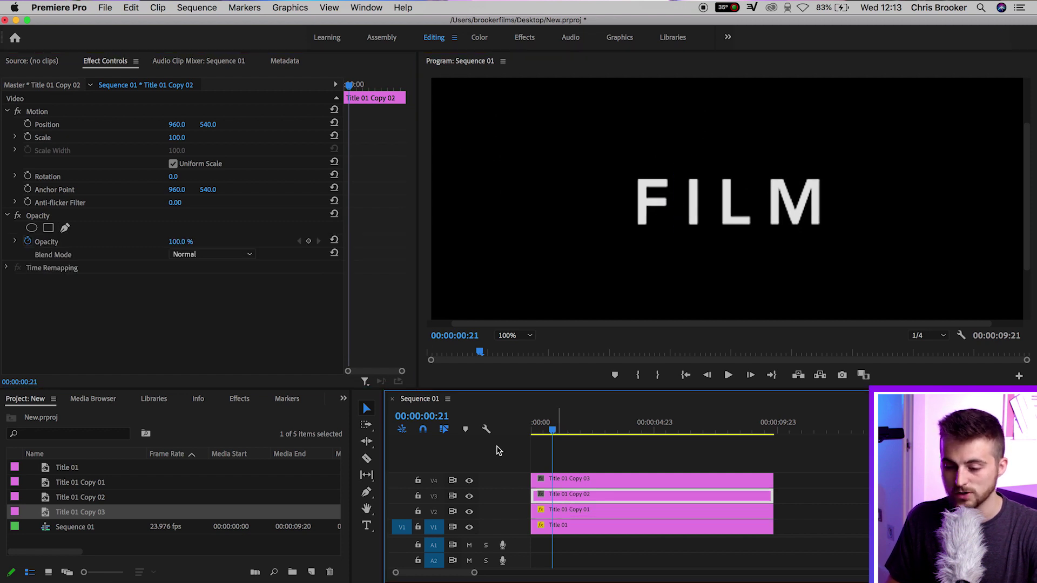
left_click(65, 229)
left_click(712, 166)
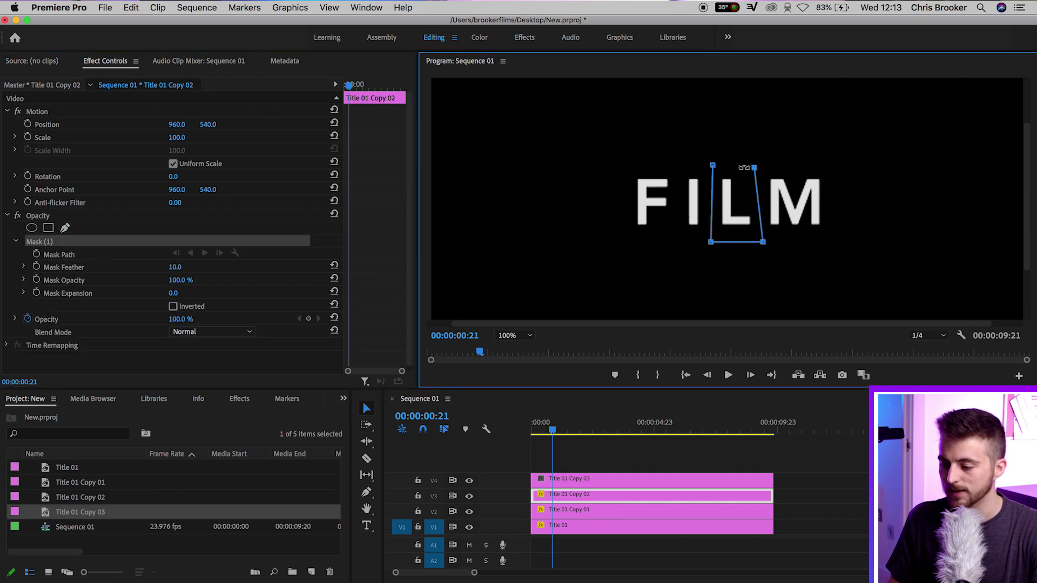
Mask Title 01 Copy 03 around the letter M and toggle a lower layer to check it
left_click(607, 480)
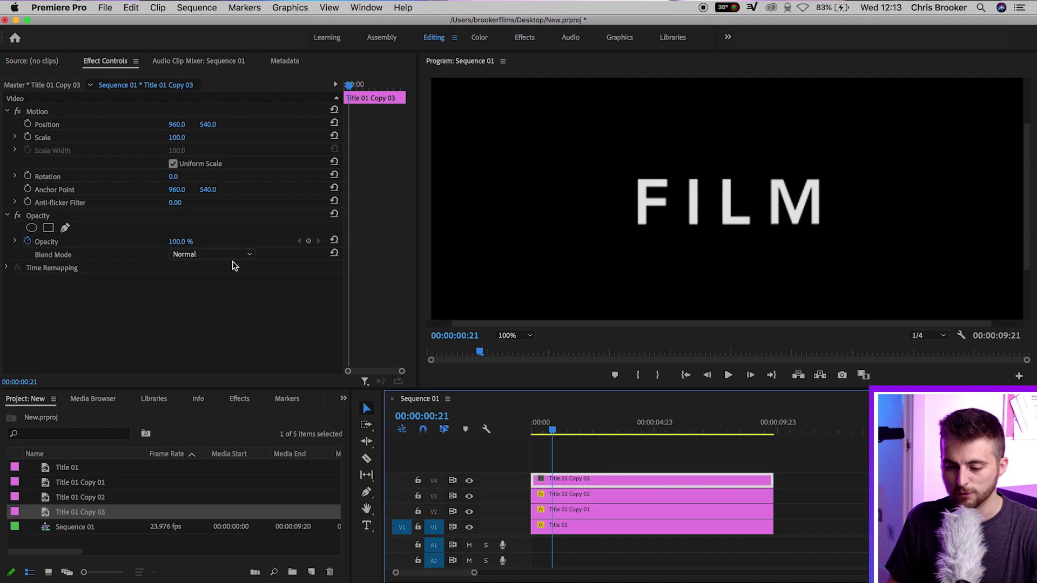
left_click(65, 227)
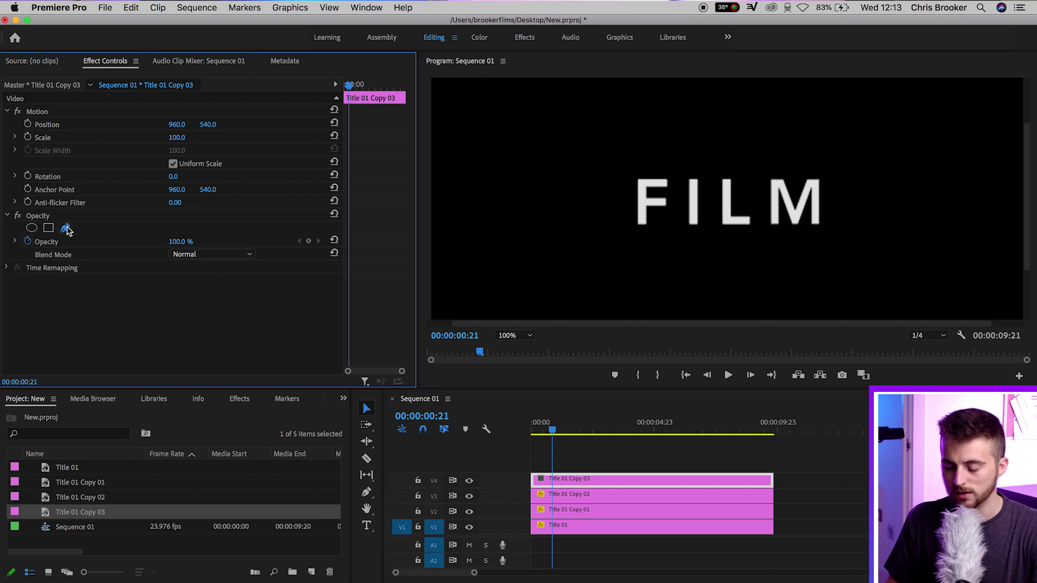
left_click(760, 165)
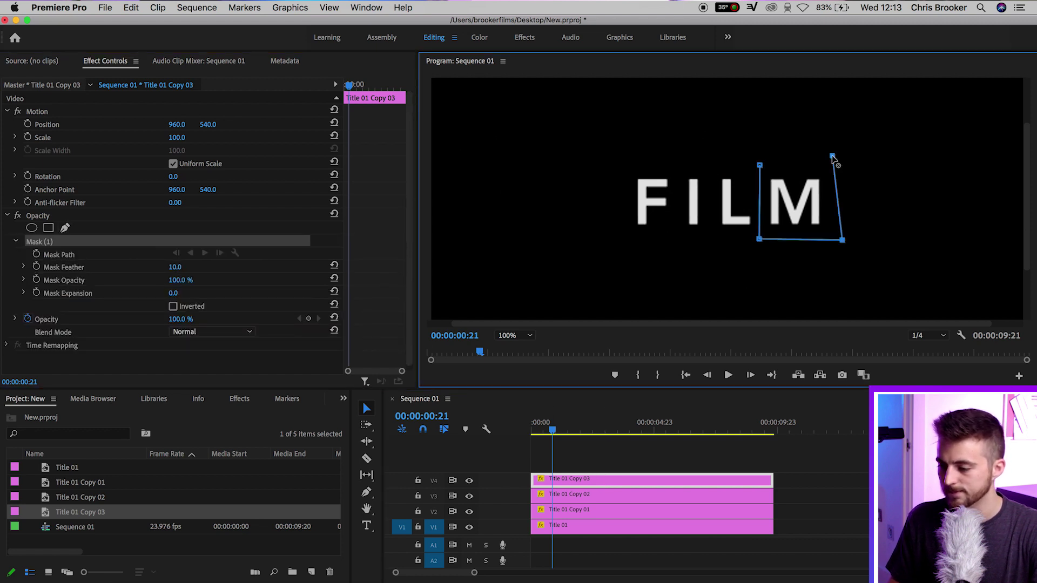
left_click(759, 165)
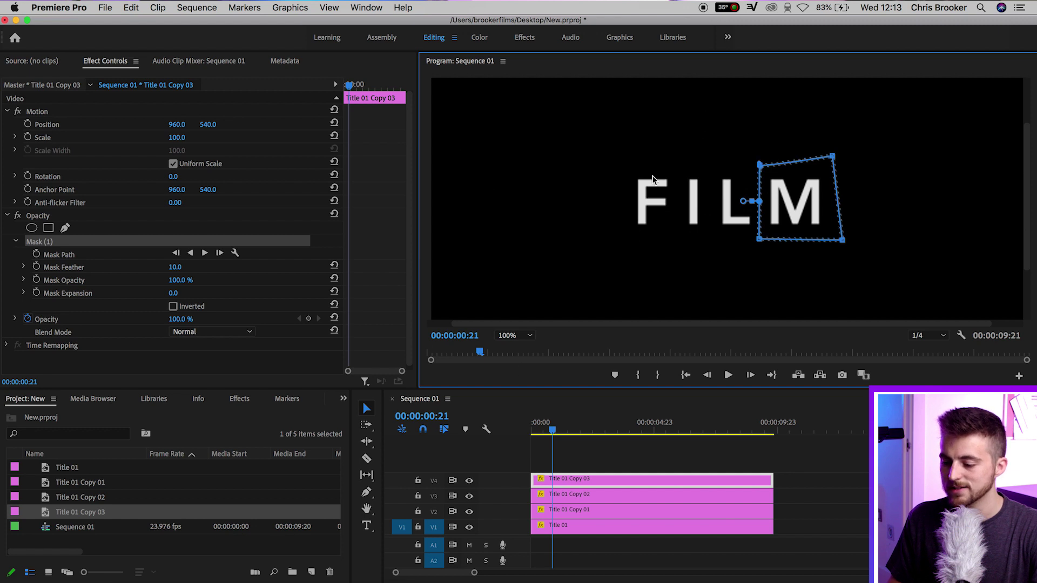
left_click(471, 491)
left_click(470, 496)
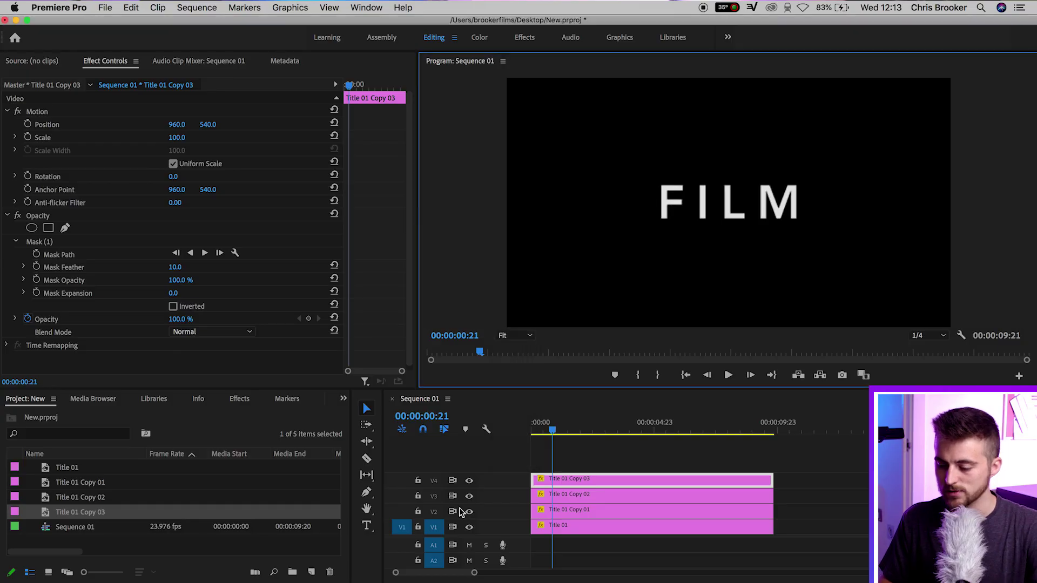
Give the timeline more height and select all four title clips
left_click_drag(528, 389, 528, 305)
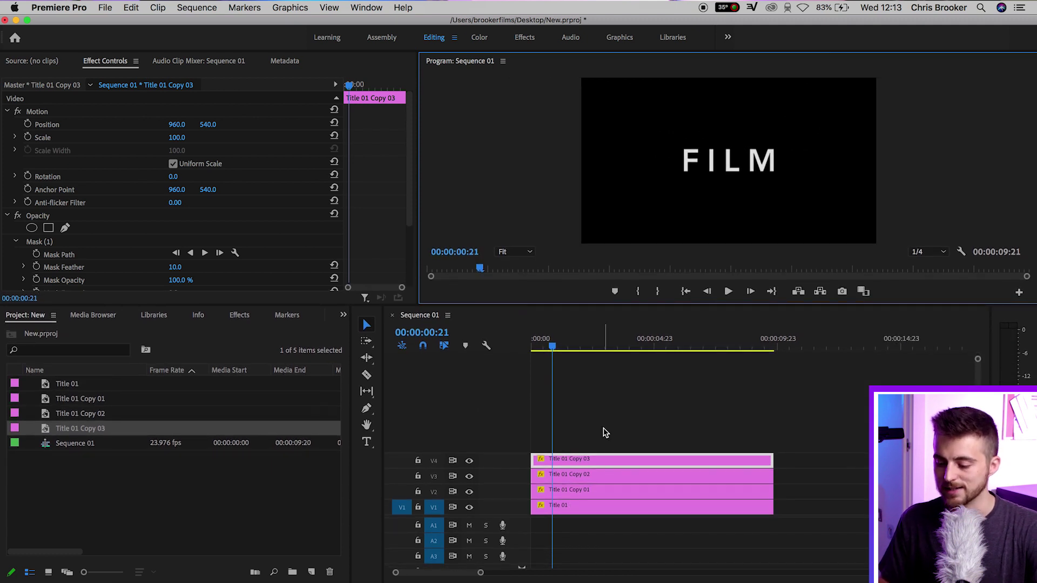
left_click(523, 522)
scroll(523, 522, "up", 1)
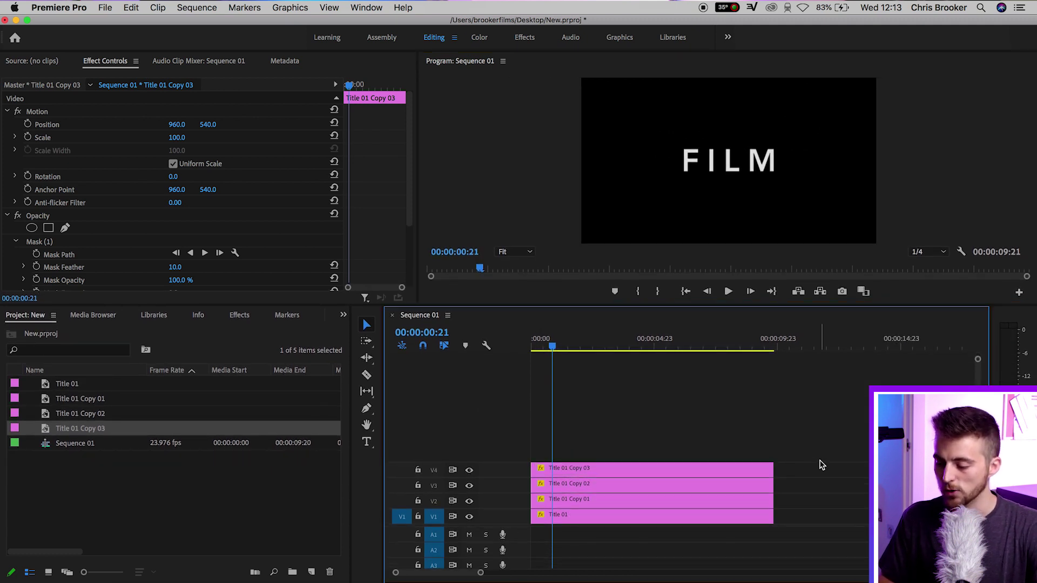
left_click_drag(820, 461, 692, 517)
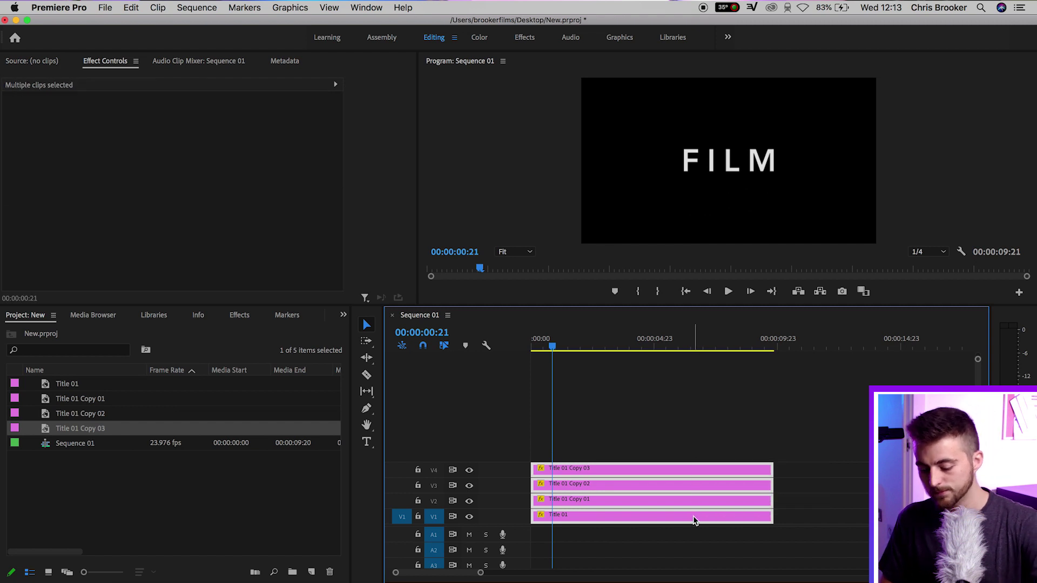
Option-drag the four title clips upward to create Copy 04–11 on tracks V5–V12
left_click_drag(806, 430, 583, 458)
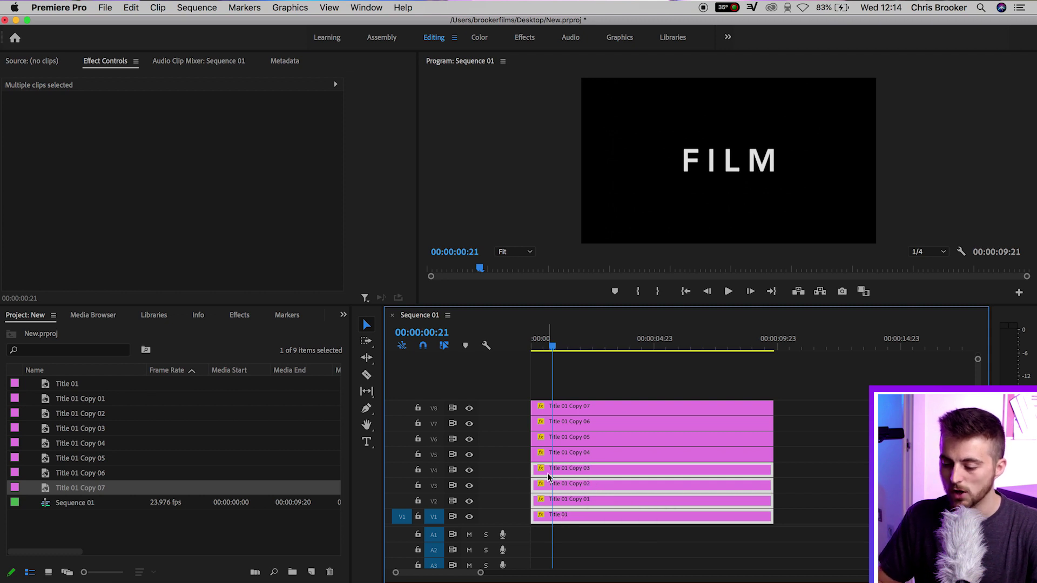
left_click_drag(560, 517, 556, 392)
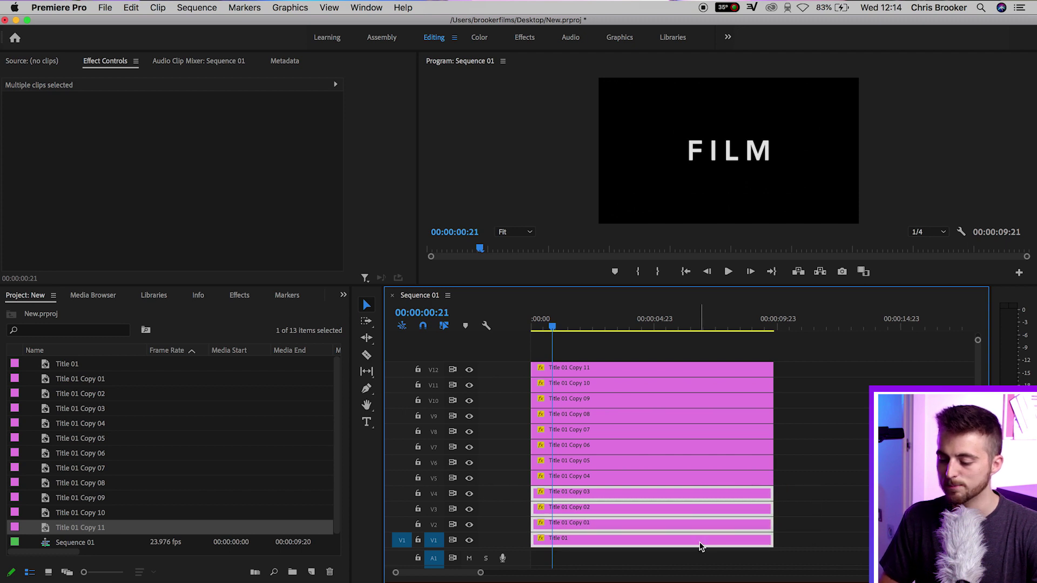
right_click(665, 545)
Label the V1–V4 clips Forest, V5–V8 Rose, and V9–V12 Blue
mouse_move(742, 381)
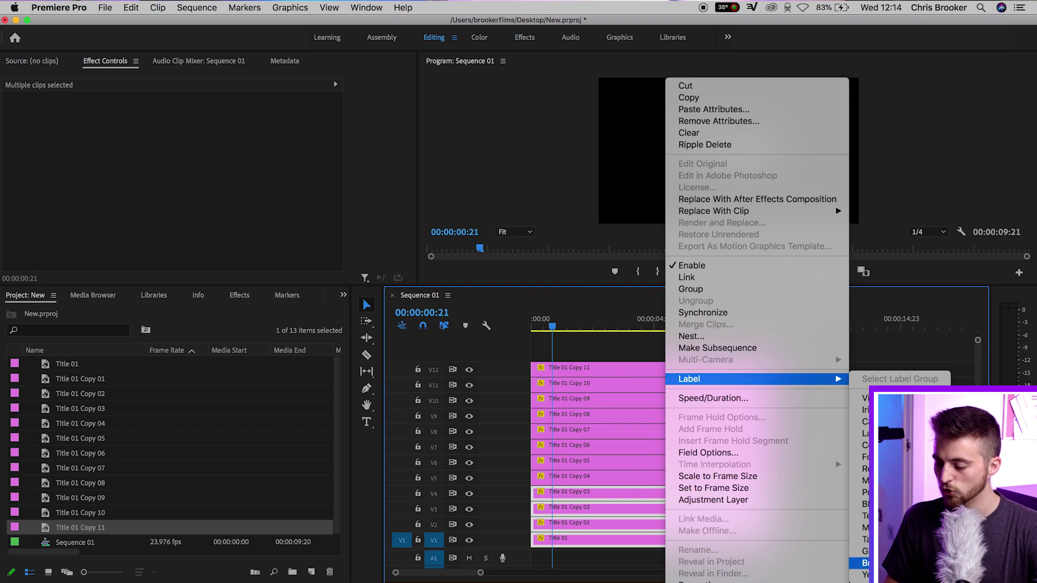
left_click(886, 457)
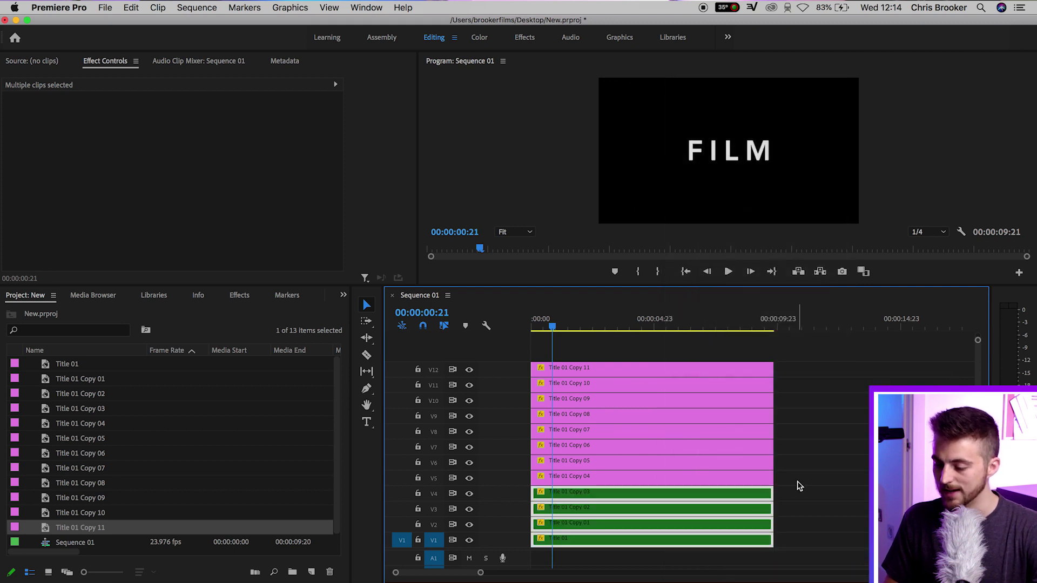
left_click_drag(799, 486, 613, 435)
right_click(611, 440)
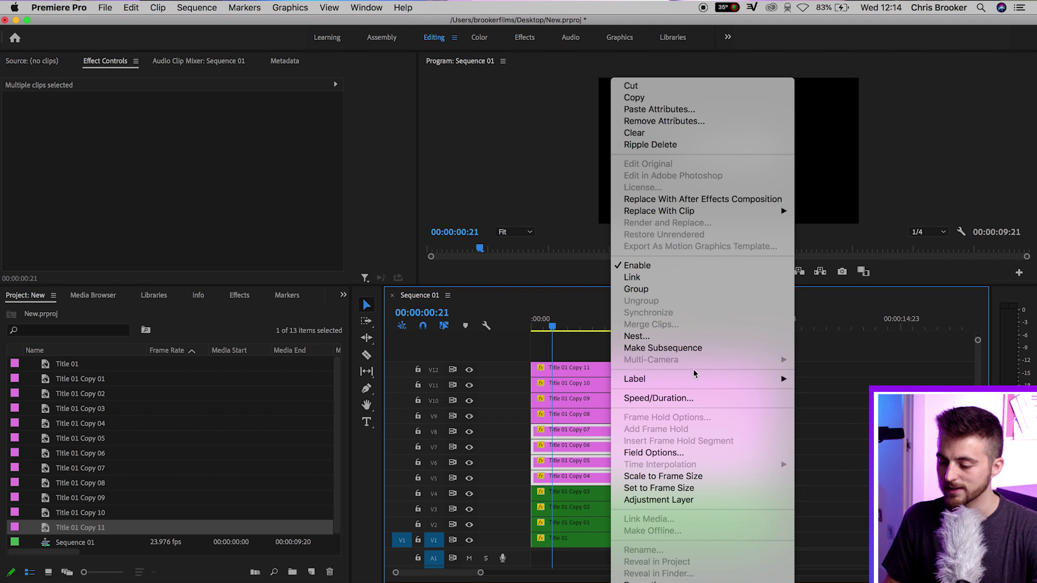
mouse_move(688, 383)
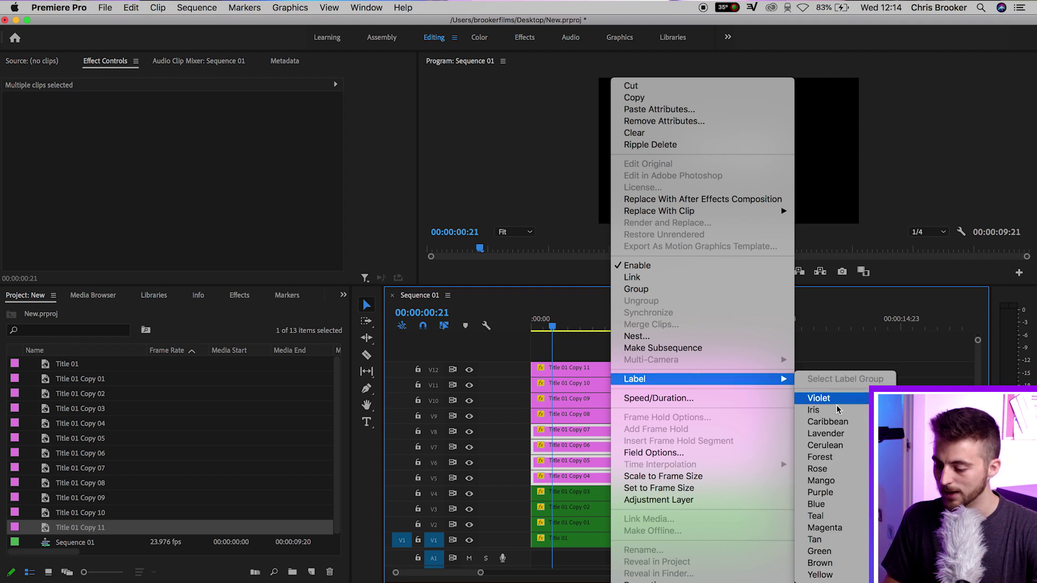
left_click(825, 469)
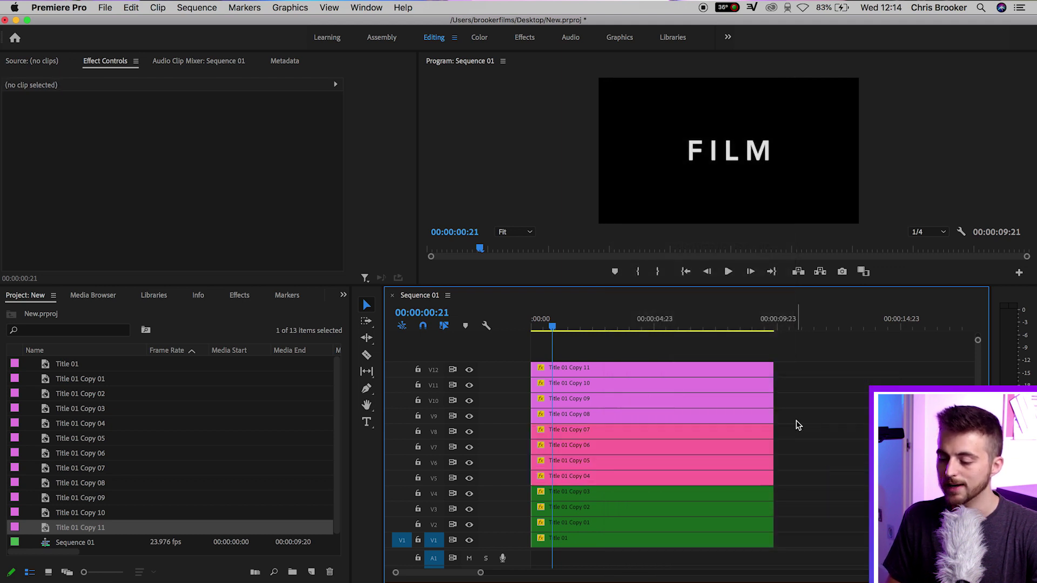
left_click_drag(795, 421, 656, 371)
right_click(655, 371)
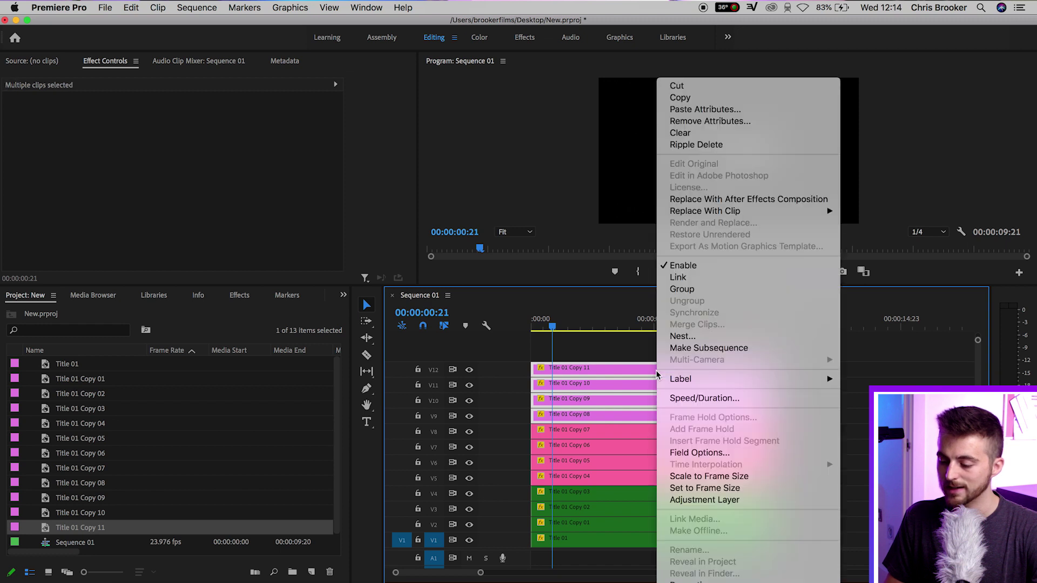
mouse_move(771, 378)
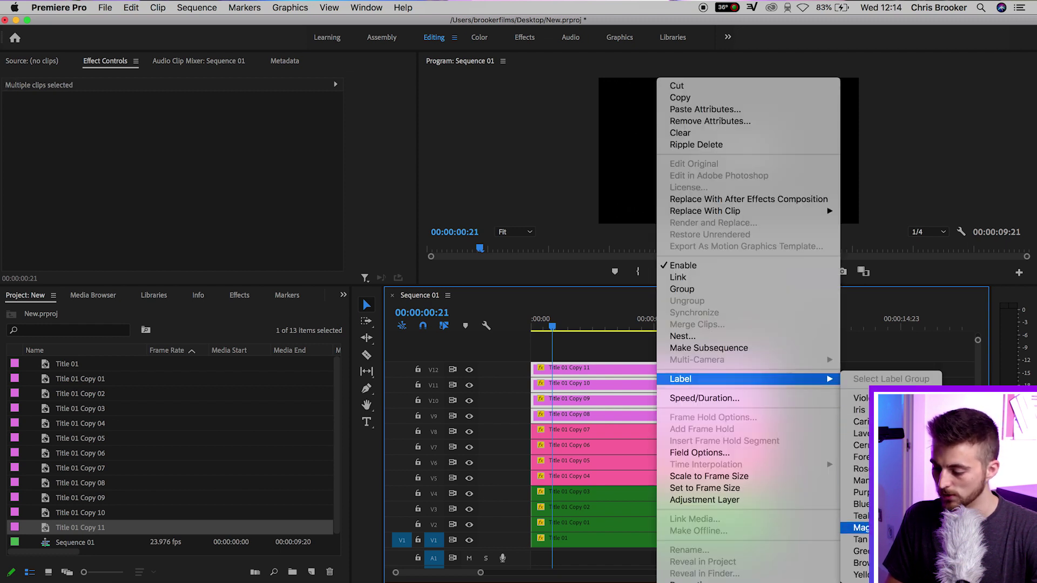
left_click(864, 506)
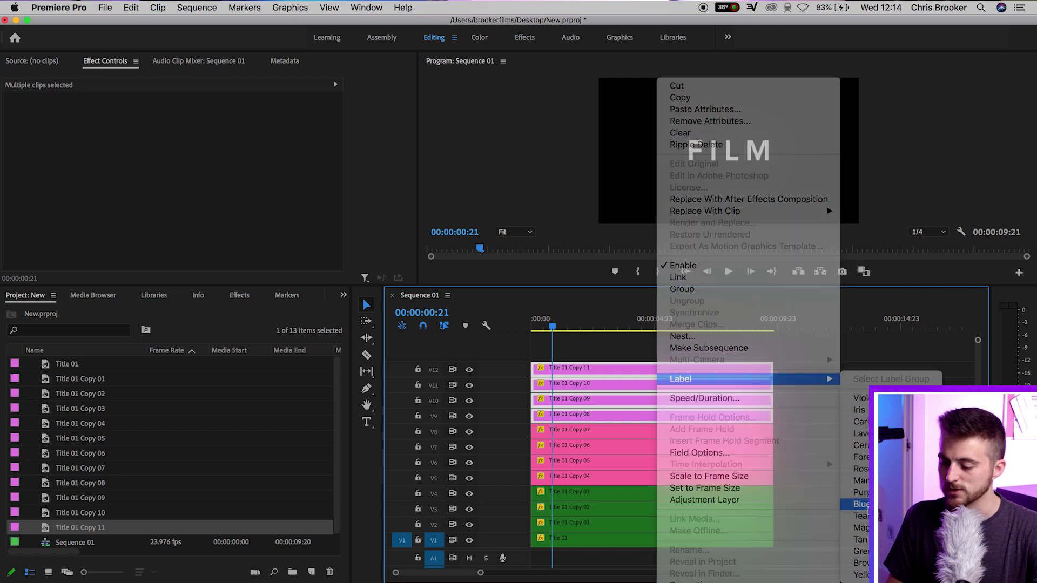
left_click(810, 459)
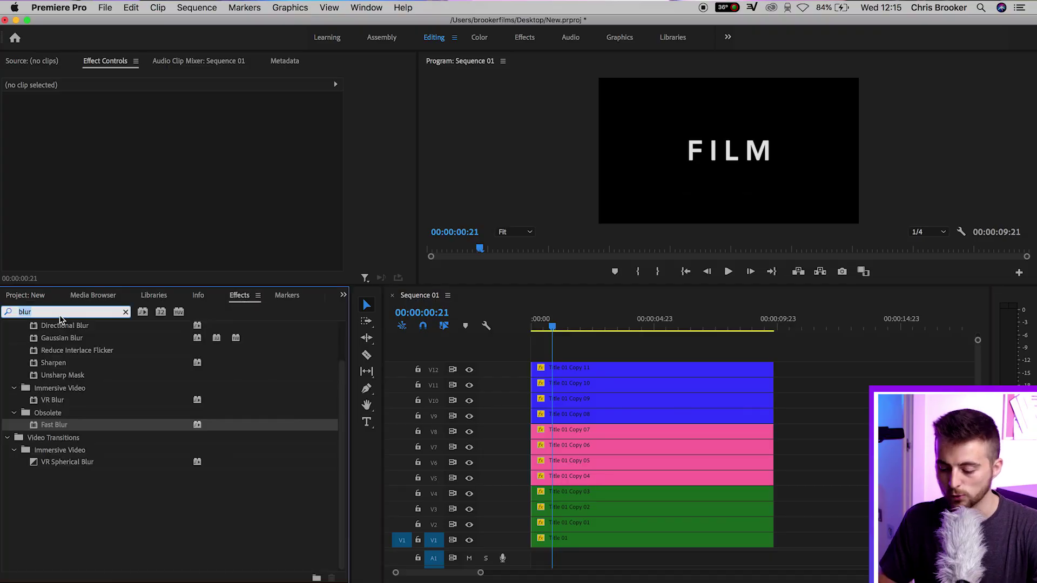
Apply Tint to the top V12 clip and set Map White To blue (1300FF)
type("tint")
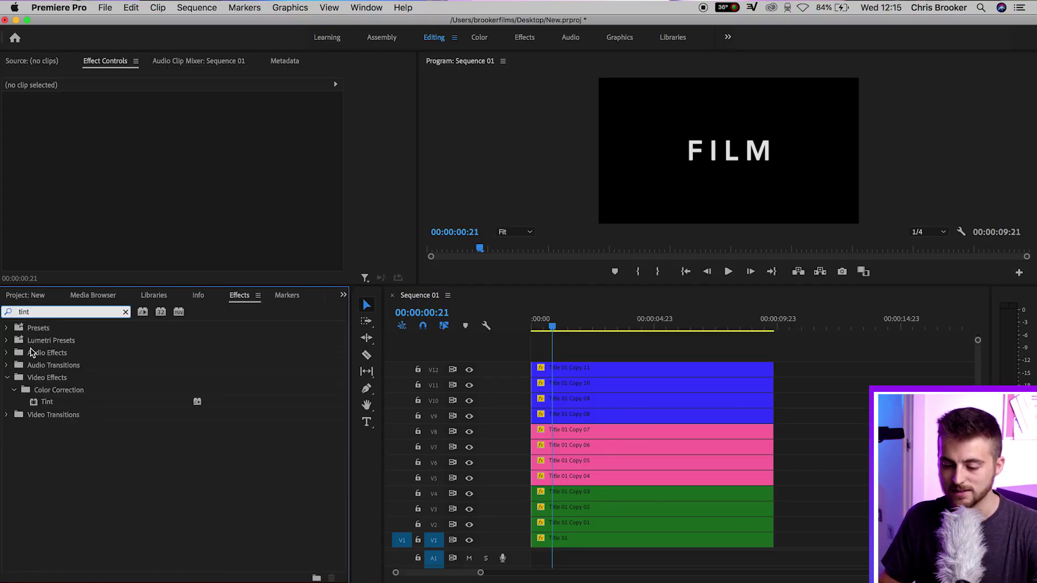
left_click(41, 405)
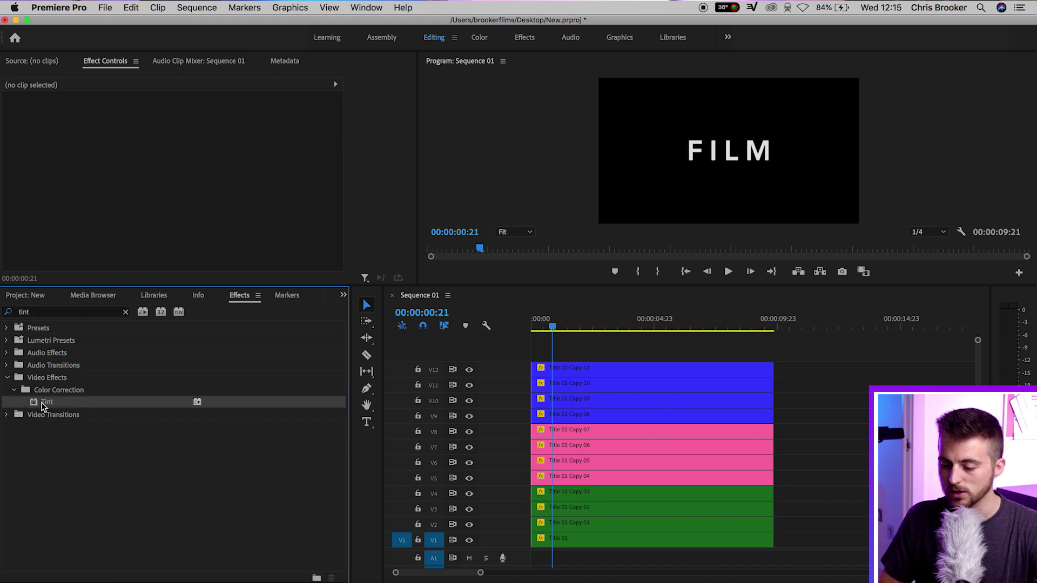
left_click_drag(43, 406, 556, 371)
scroll(393, 202, "down", 1)
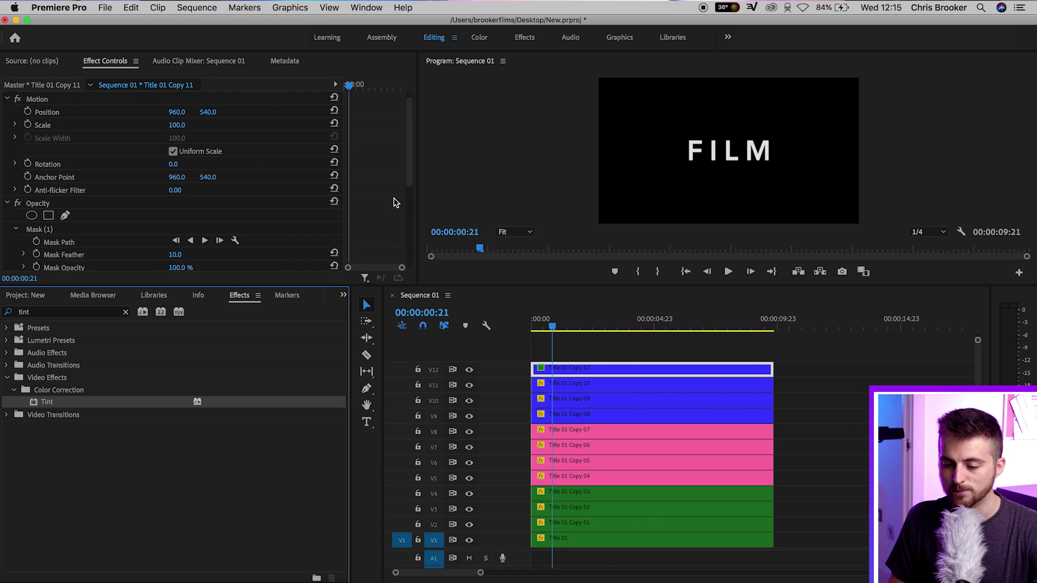
scroll(394, 203, "down", 5)
left_click(36, 186)
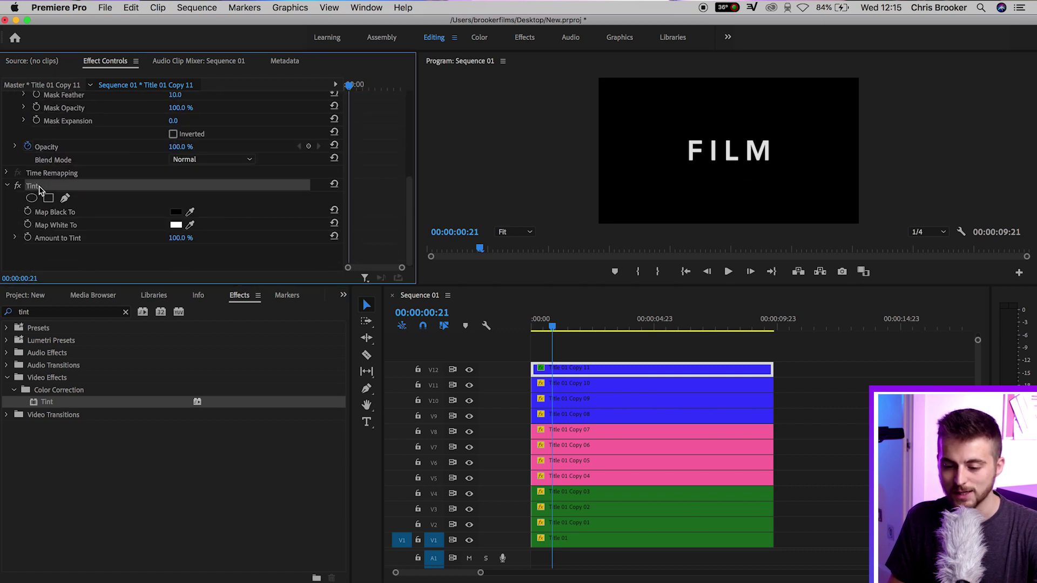
left_click(47, 228)
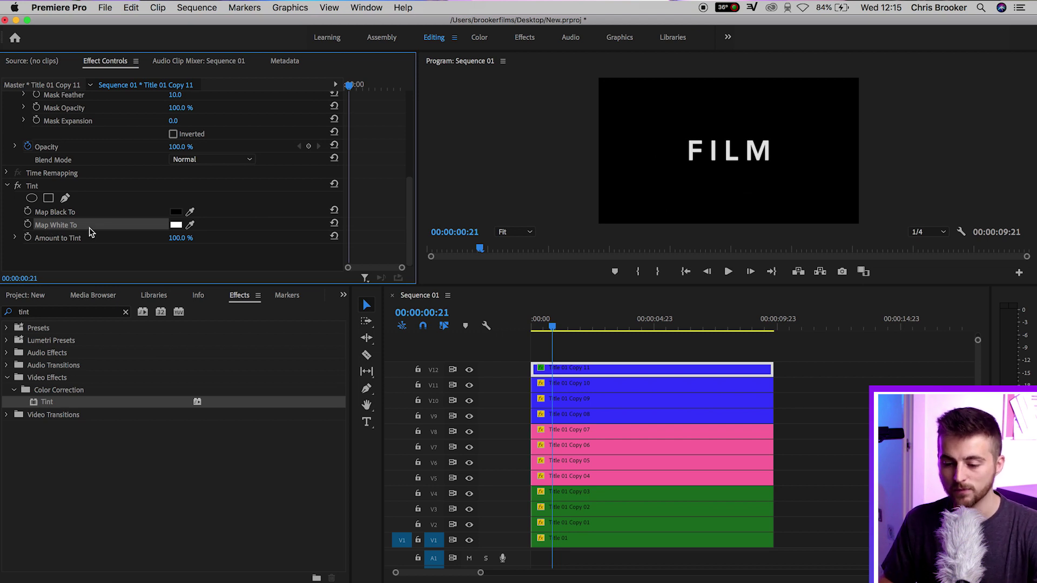
left_click(177, 227)
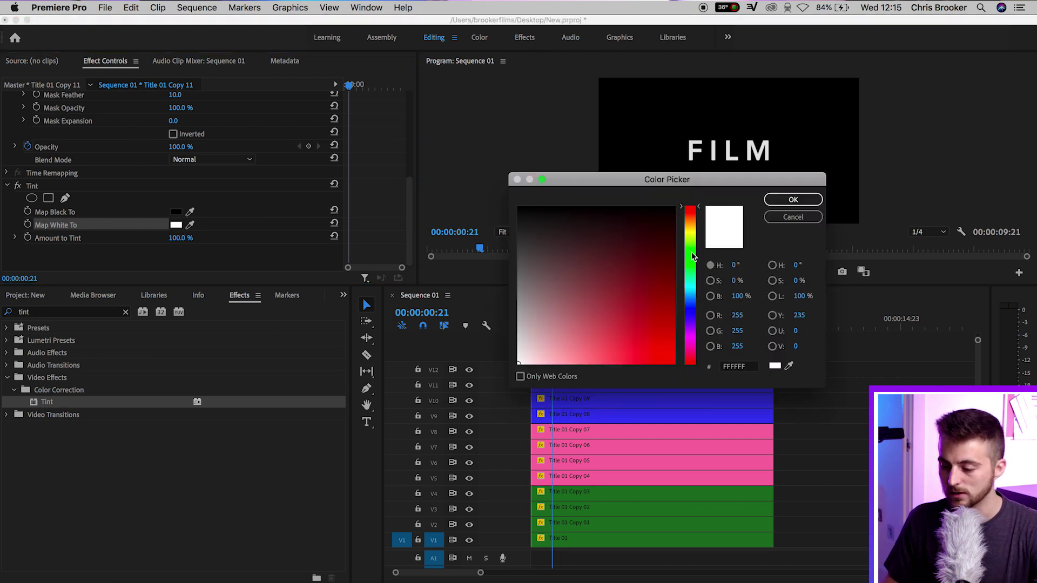
left_click_drag(692, 256, 691, 368)
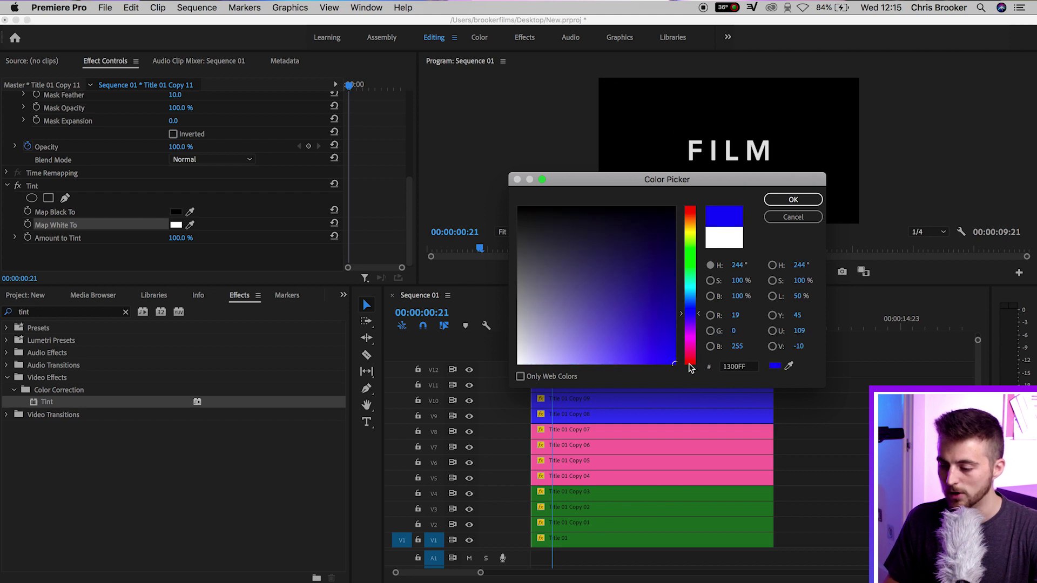
left_click(692, 311)
left_click(793, 200)
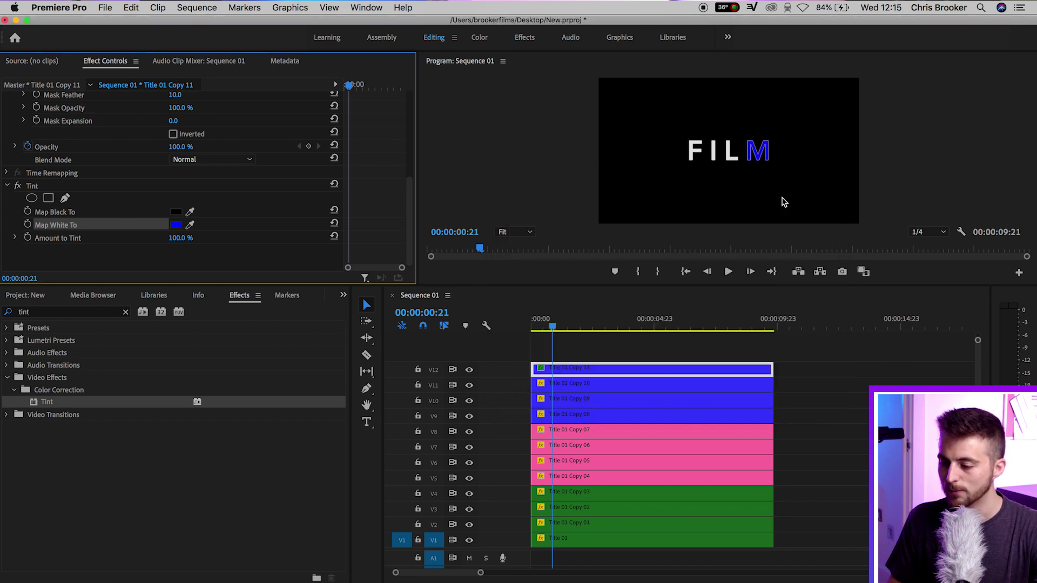
Copy the blue Tint and paste it onto the other three blue-labelled title clips
left_click(33, 189)
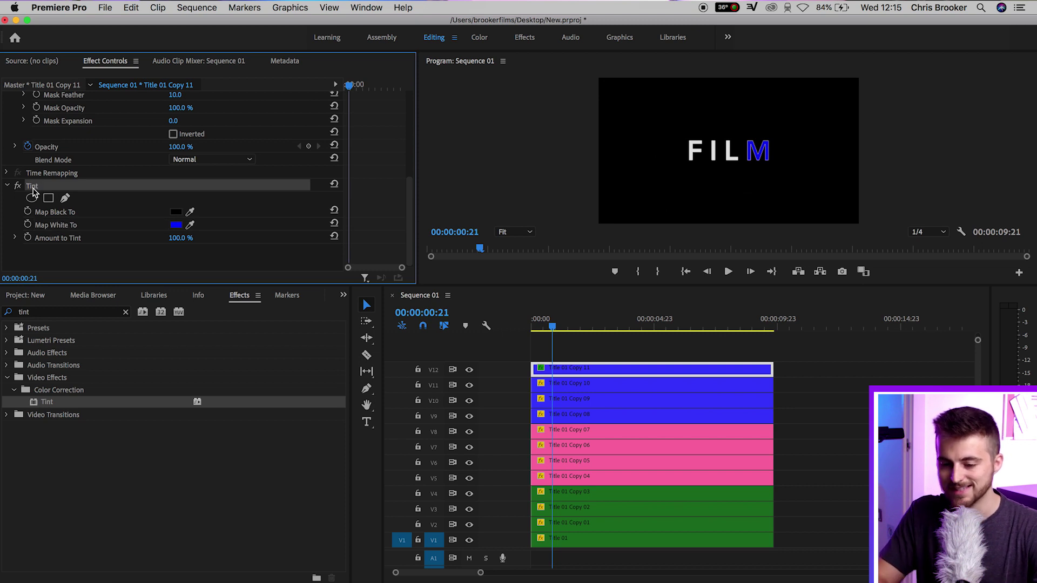
left_click_drag(801, 386, 717, 415)
key("super+space")
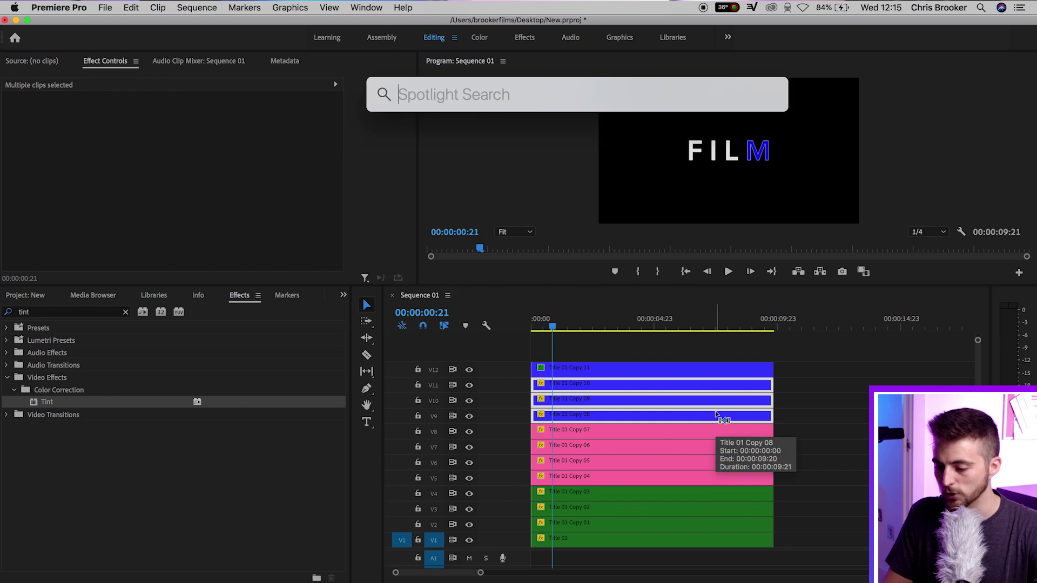
key("Escape")
key("super+v")
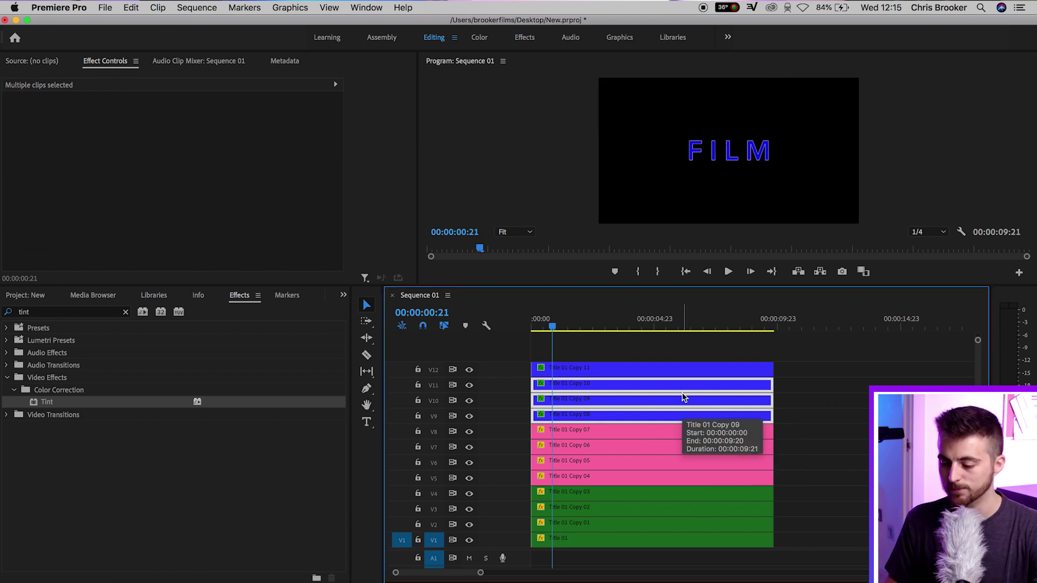
Paste the Tint onto Title 01 Copy 07, change its white to red, and reuse it on Copy 04–06
left_click(608, 433)
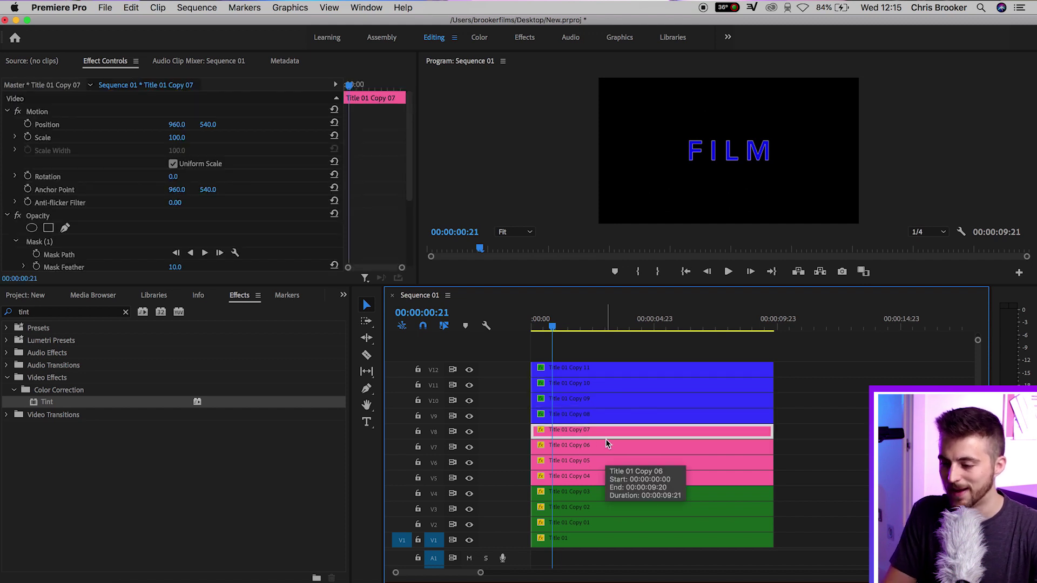
key("super+v")
scroll(374, 219, "down", 6)
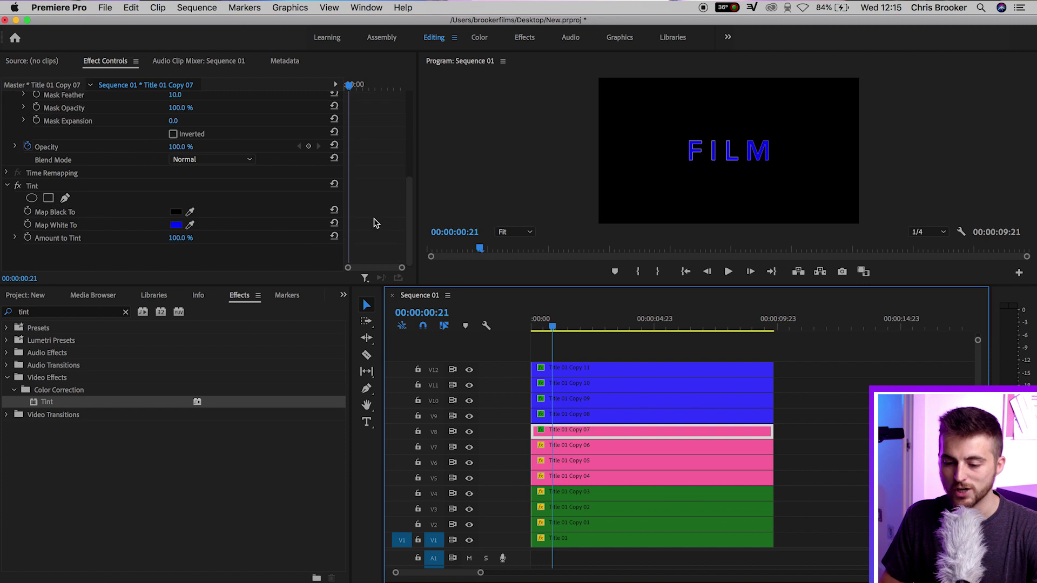
left_click(175, 225)
left_click(696, 341)
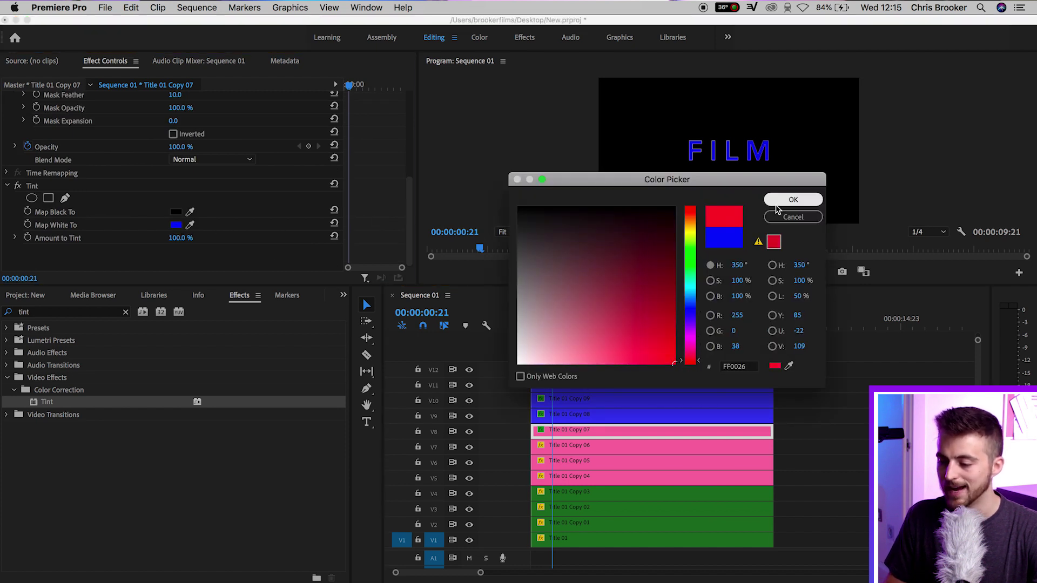
left_click(793, 199)
left_click(35, 187)
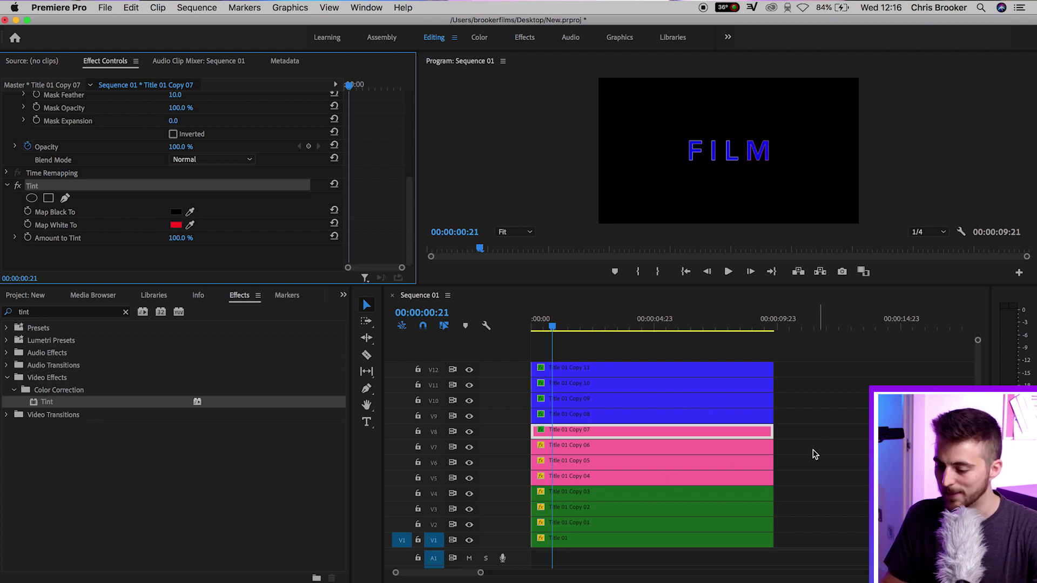
left_click_drag(815, 455, 711, 473)
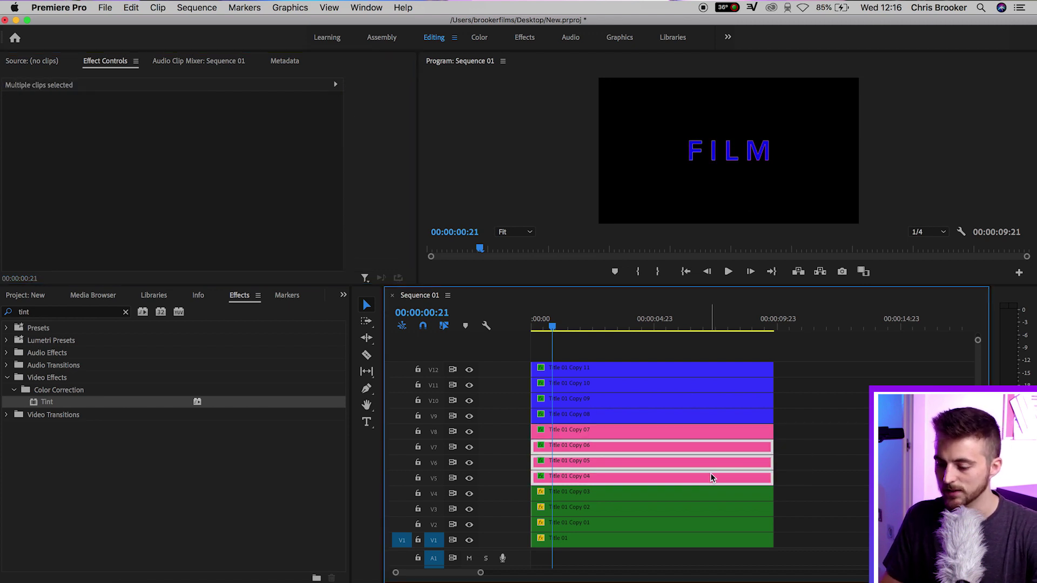
Tint Title 01 Copy 03 green (2EFF00) and copy it for the three clips below
left_click(614, 492)
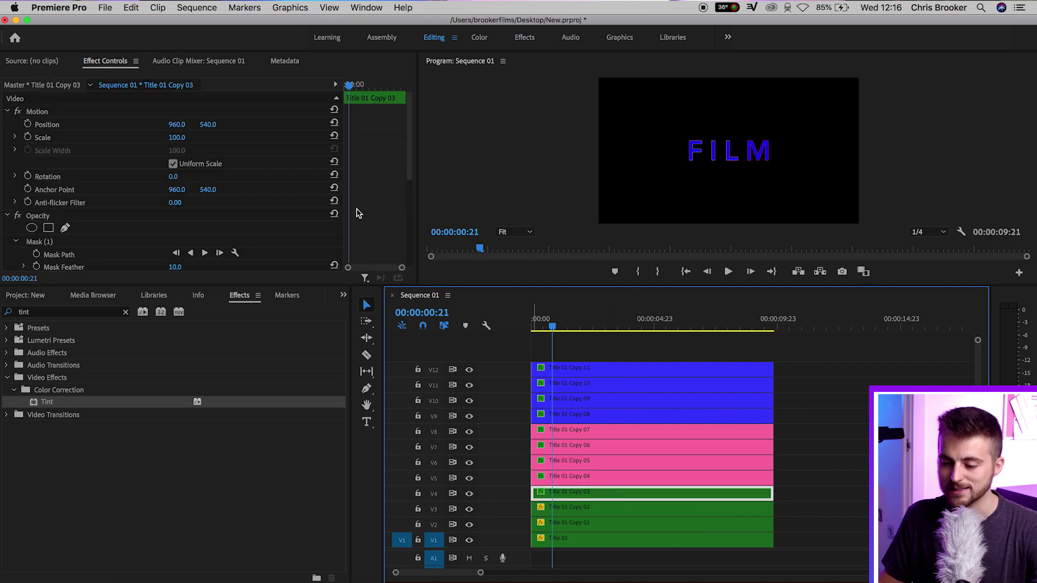
scroll(378, 170, "down", 5)
left_click(178, 225)
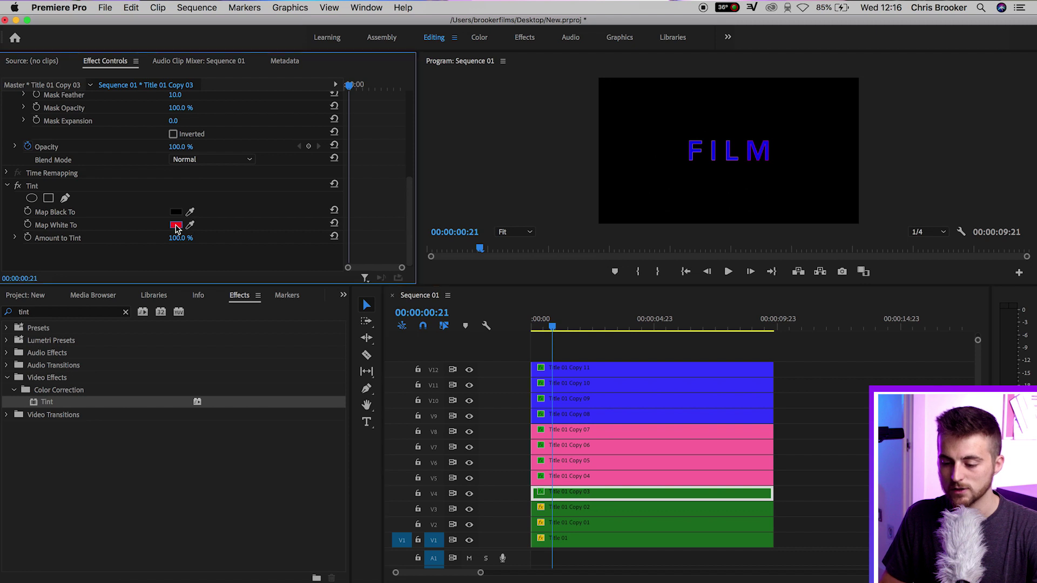
left_click_drag(691, 276, 691, 256)
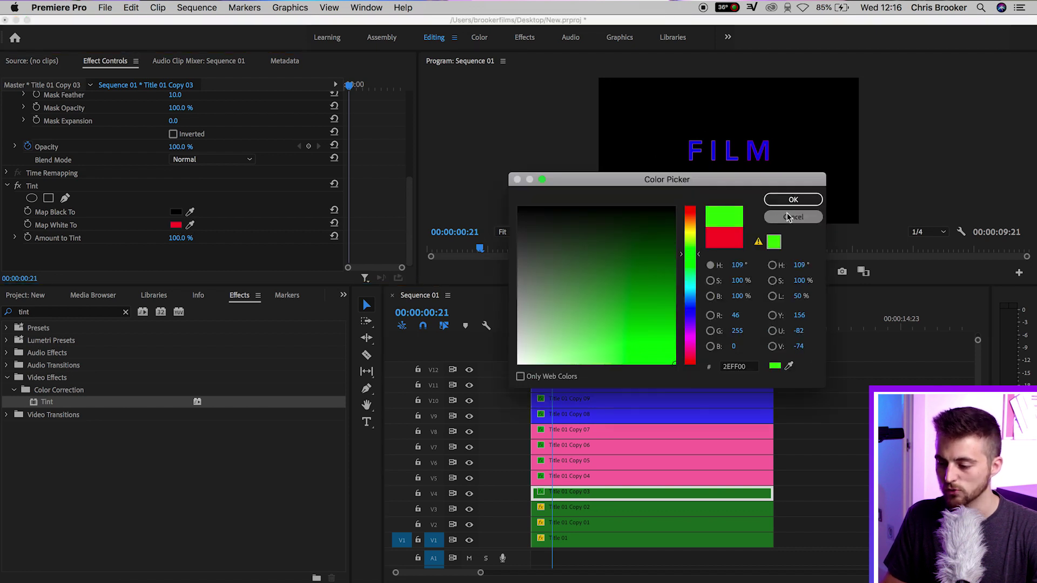
left_click(793, 199)
left_click(31, 187)
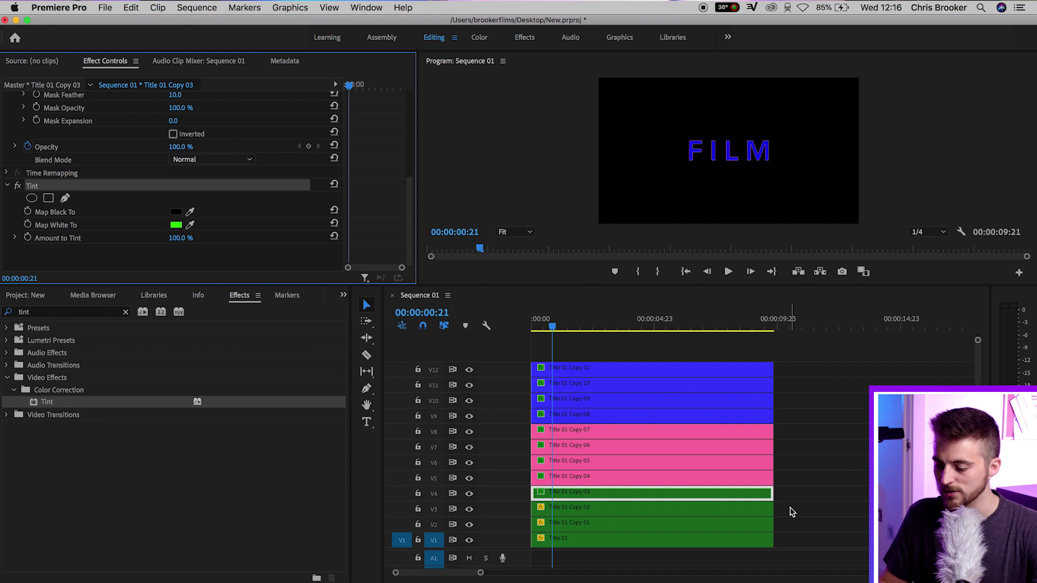
left_click_drag(792, 512, 725, 538)
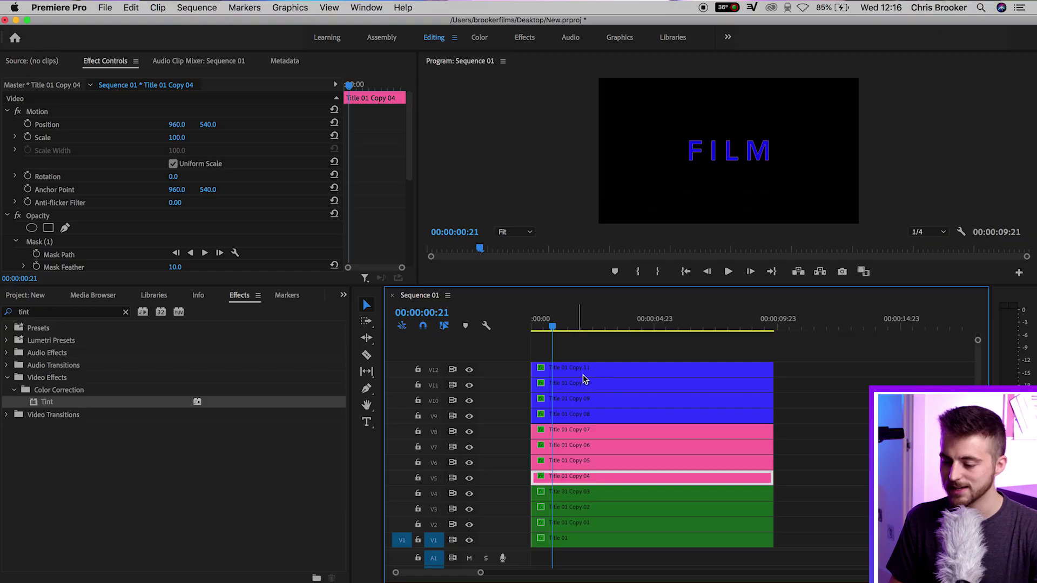
Marquee-select the title layers from Title 01 Copy 11 down and set their blend mode to Screen
left_click(588, 369)
scroll(367, 206, "down", 3)
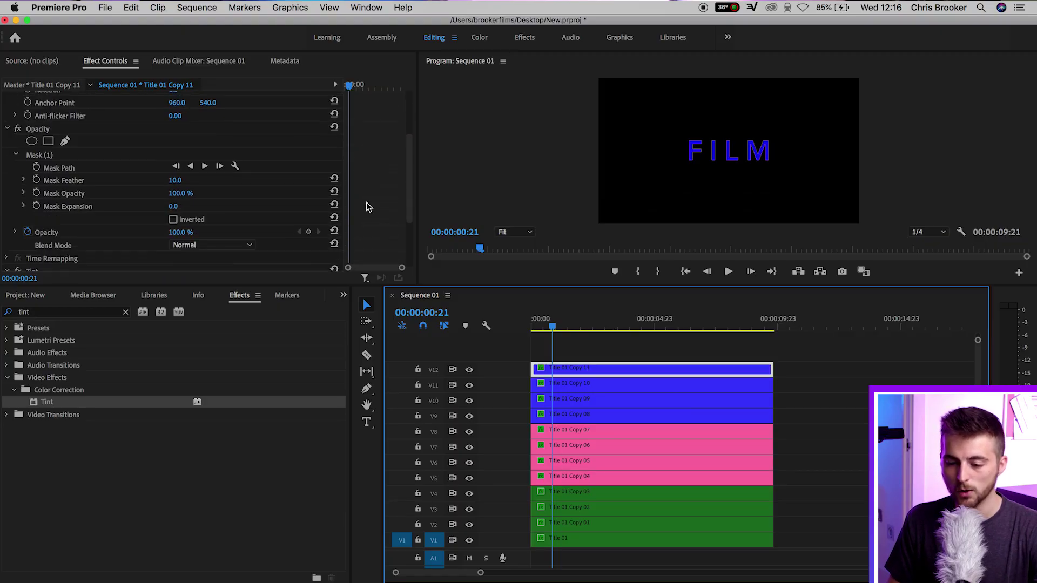
left_click_drag(47, 402, 49, 129)
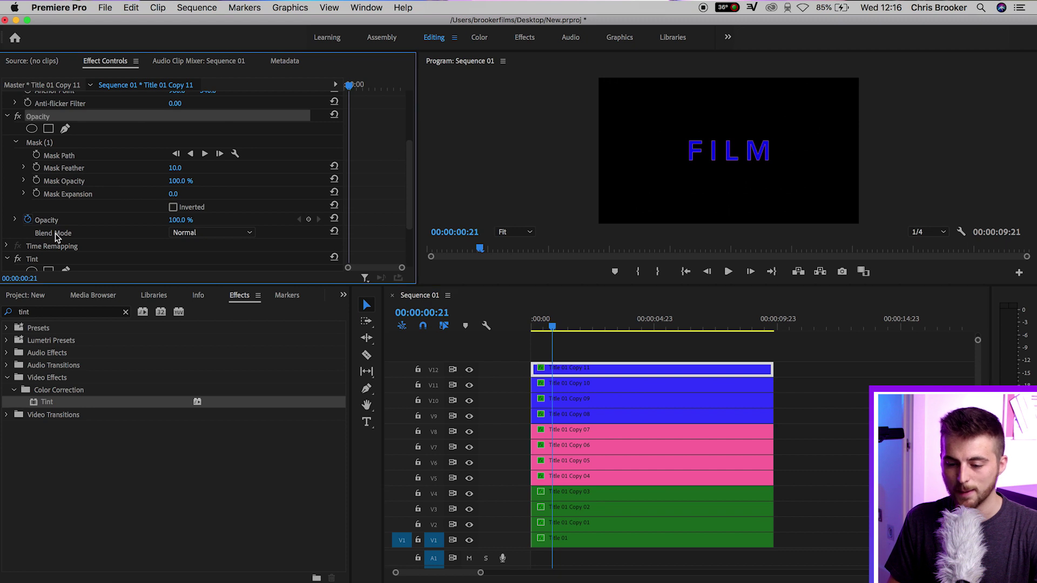
left_click(199, 233)
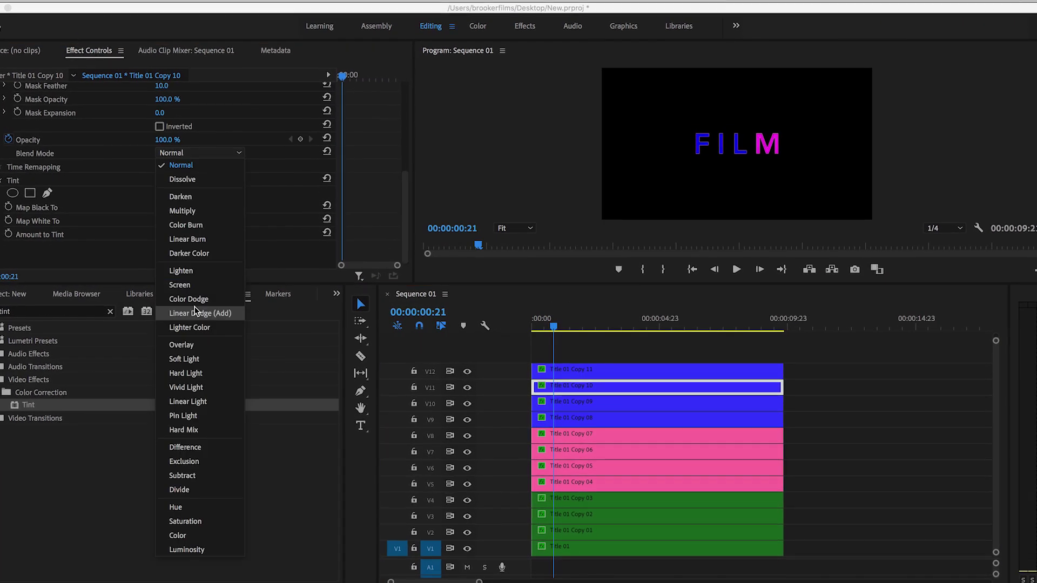
left_click(196, 314)
Select Title 01 Copy 07 through Copy 04 and set their blend mode to Screen
left_click(594, 434)
scroll(163, 162, "down", 3)
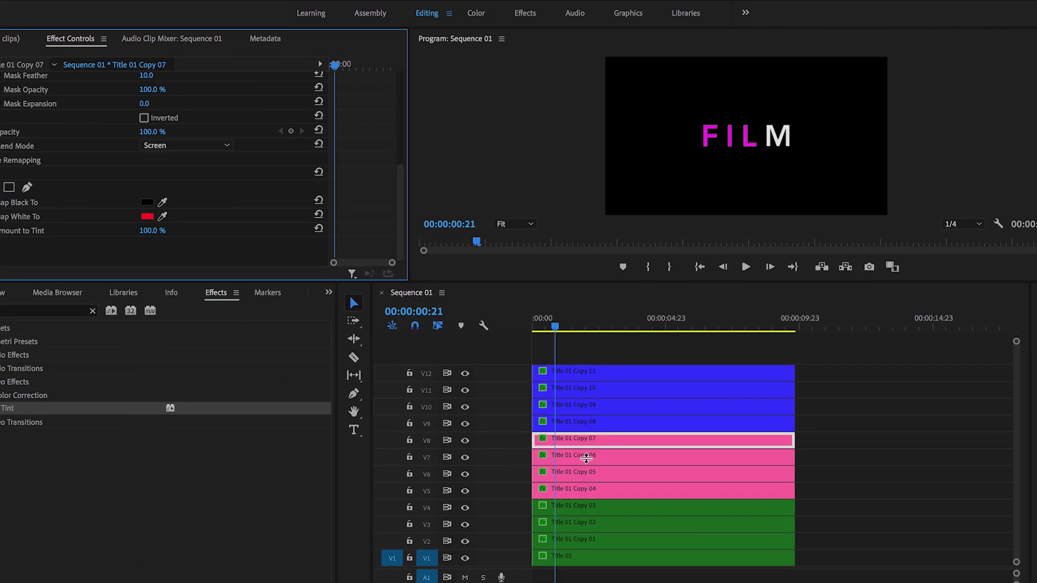
left_click(587, 457)
left_click(595, 472)
left_click(594, 488)
left_click(186, 145)
left_click(214, 282)
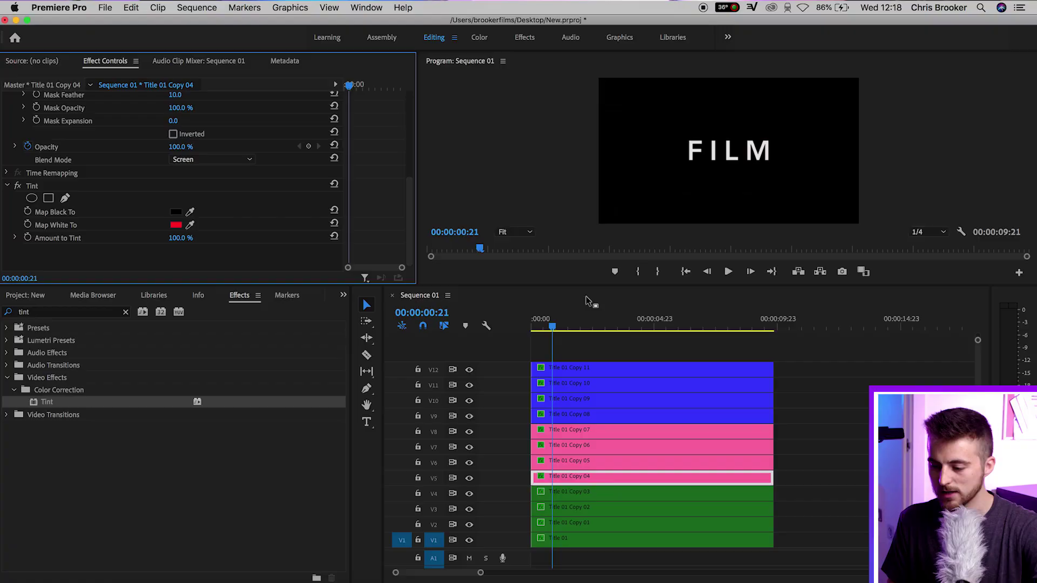
Check Title 01 Copy 11, Title 01 and Copies 01–03 by selecting each clip
left_click(583, 372)
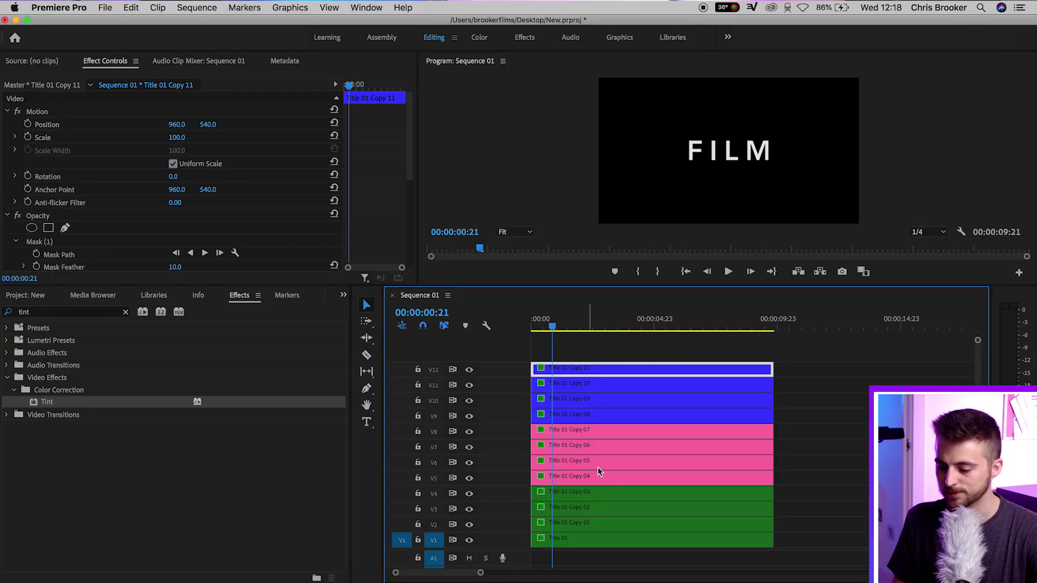
left_click(562, 539)
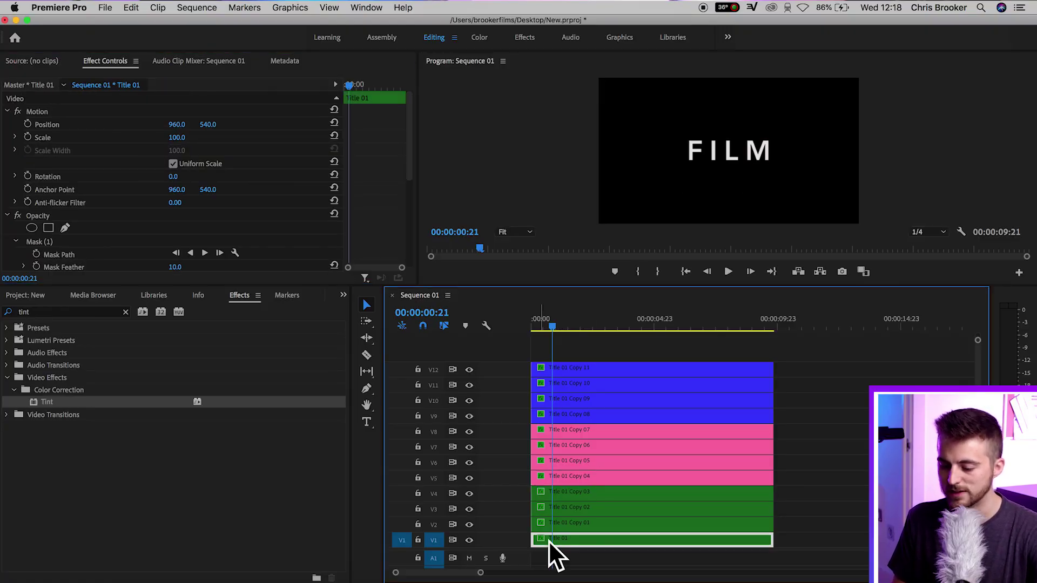
left_click(570, 524)
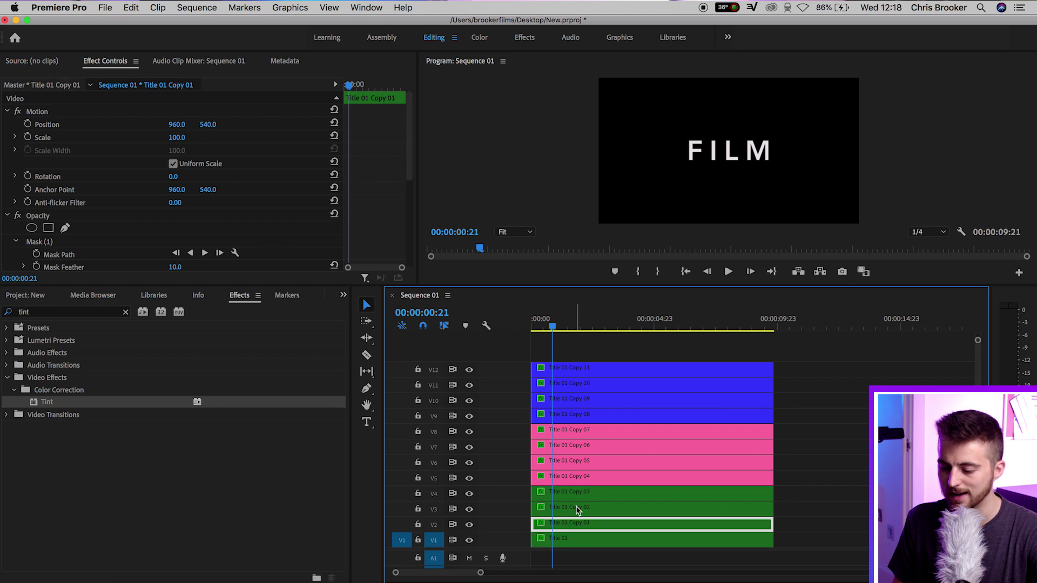
left_click(577, 508)
left_click(583, 493)
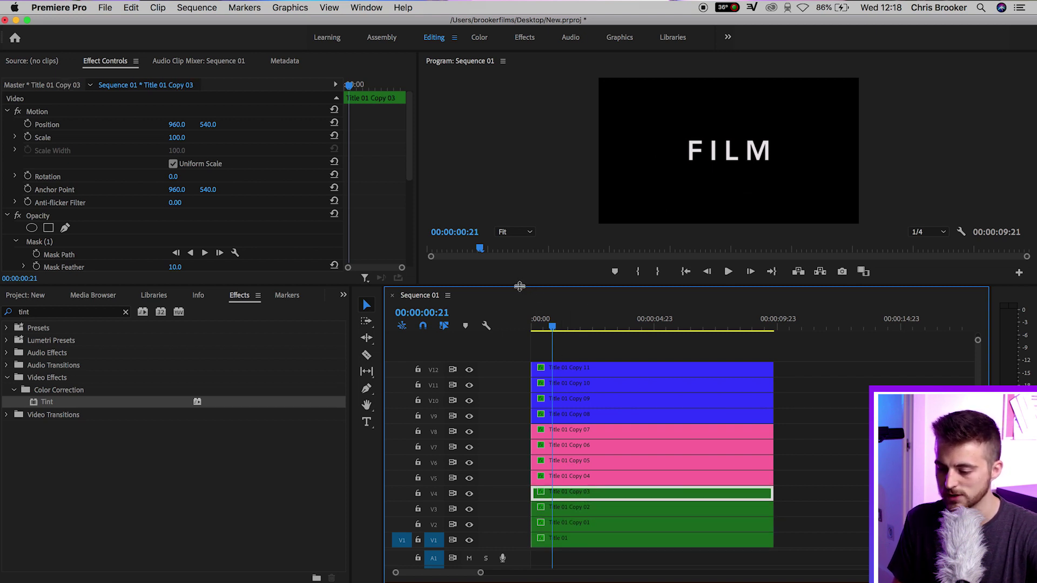
Enlarge the program preview, show Title 01 Copy 11's settings, and put the playhead at 00:00:02:16
left_click_drag(520, 287, 517, 312)
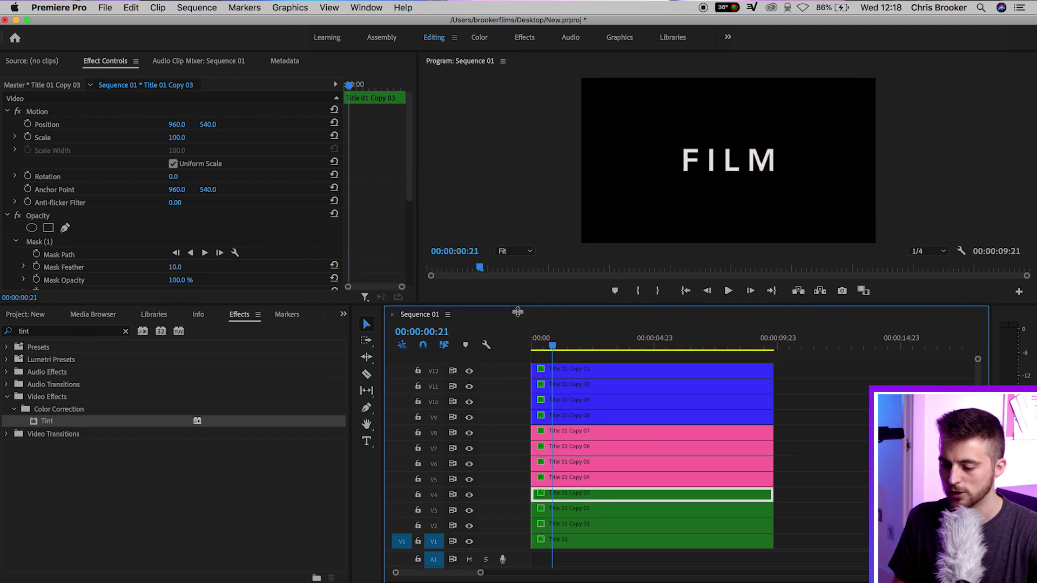
left_click(572, 369)
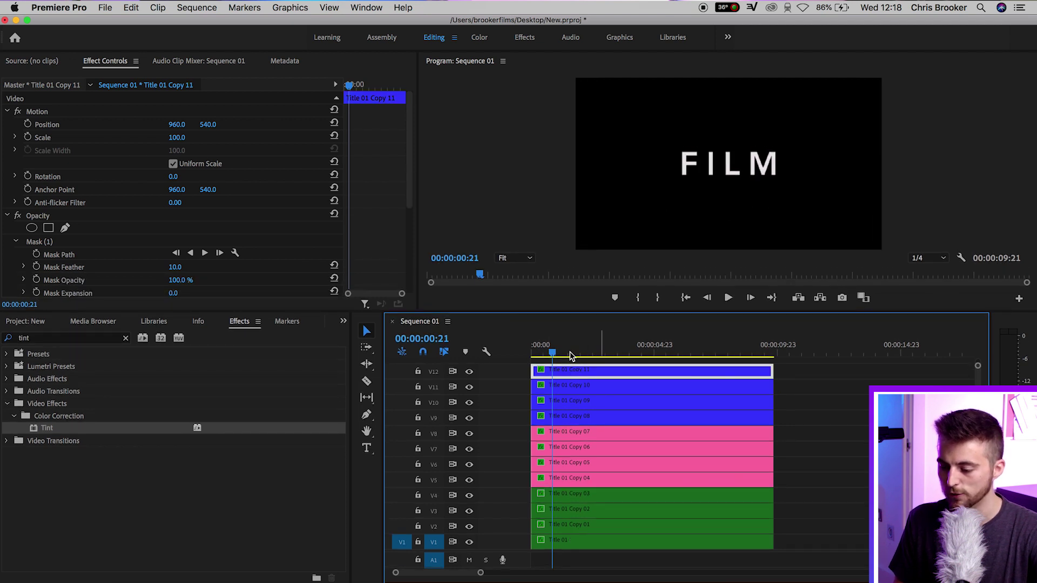
left_click_drag(559, 354, 599, 352)
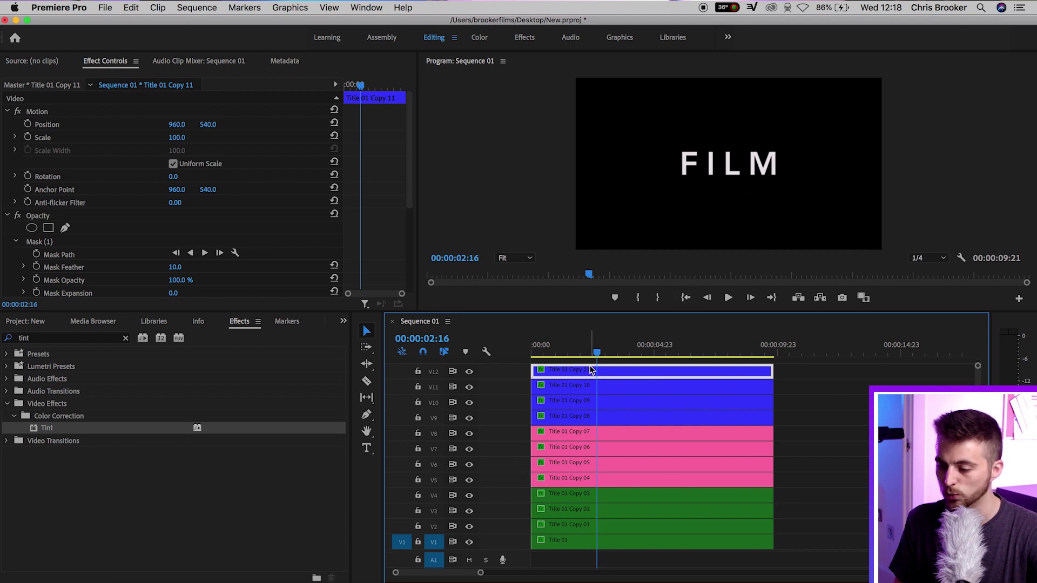
Preview at 100% and start Position and Scale keyframes on Title 01 Copy 11 at 02:16
left_click(516, 260)
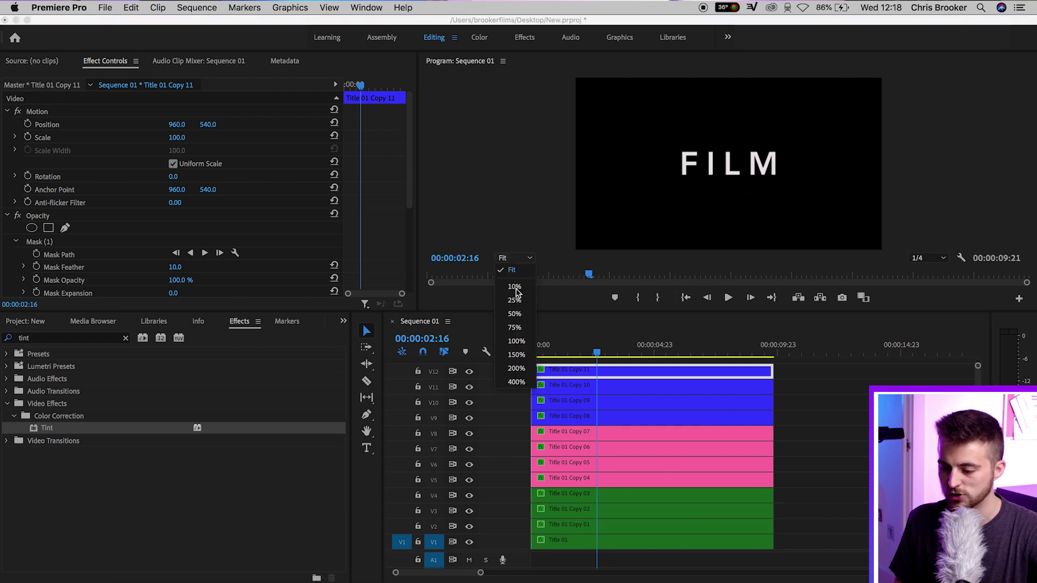
left_click(522, 343)
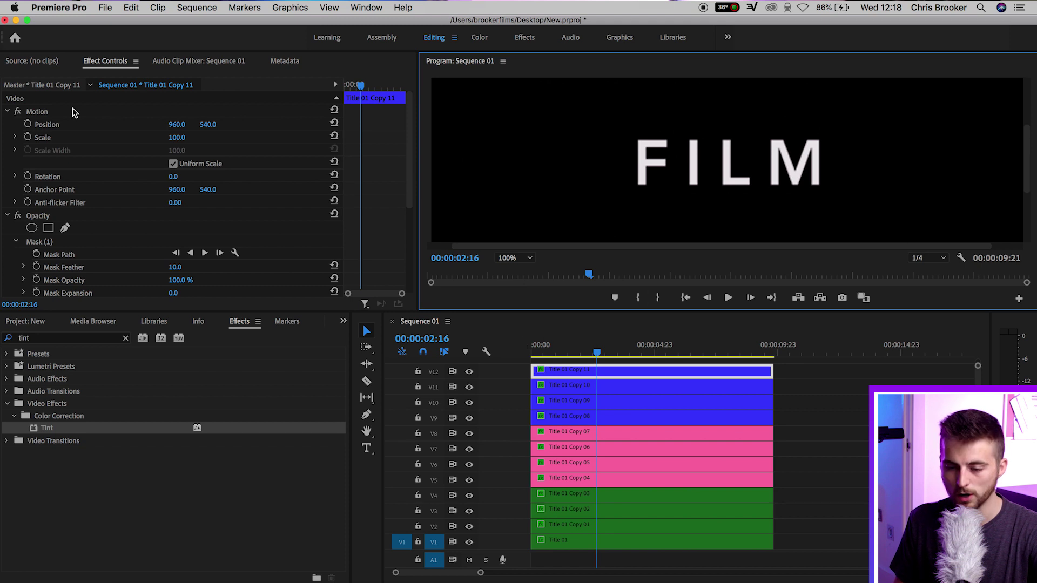
left_click(45, 112)
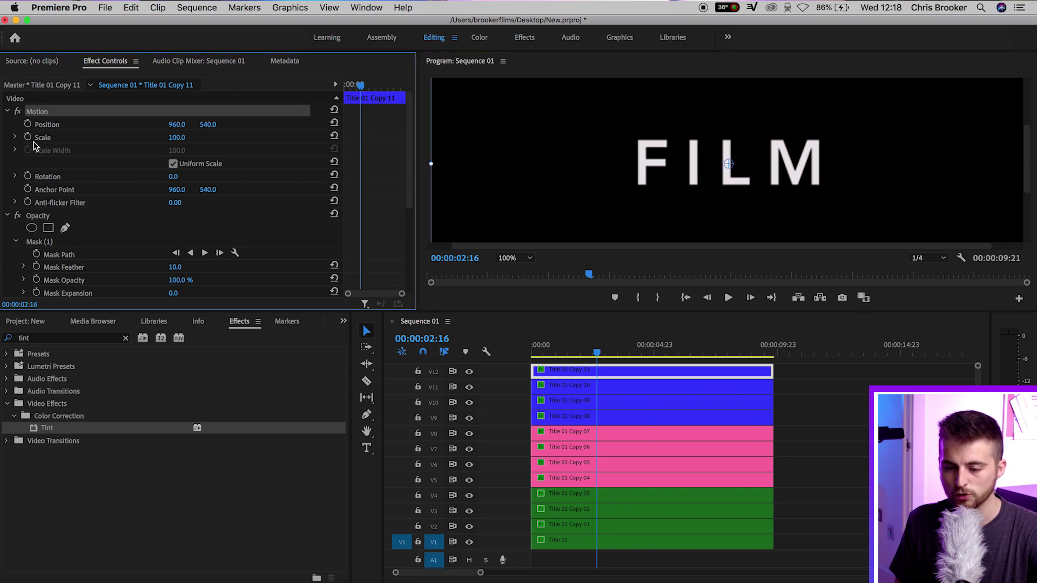
left_click(27, 124)
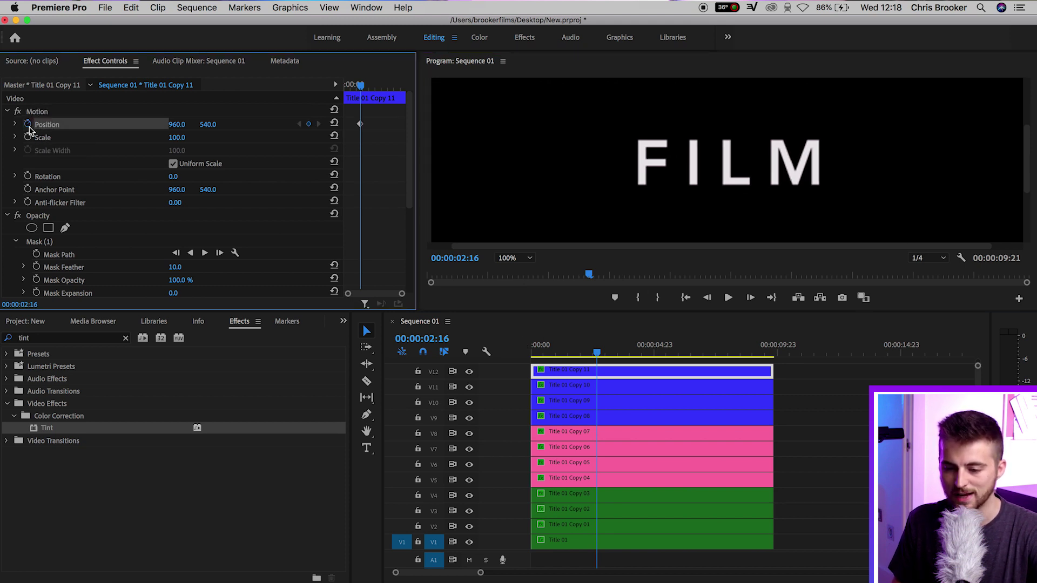
left_click(28, 137)
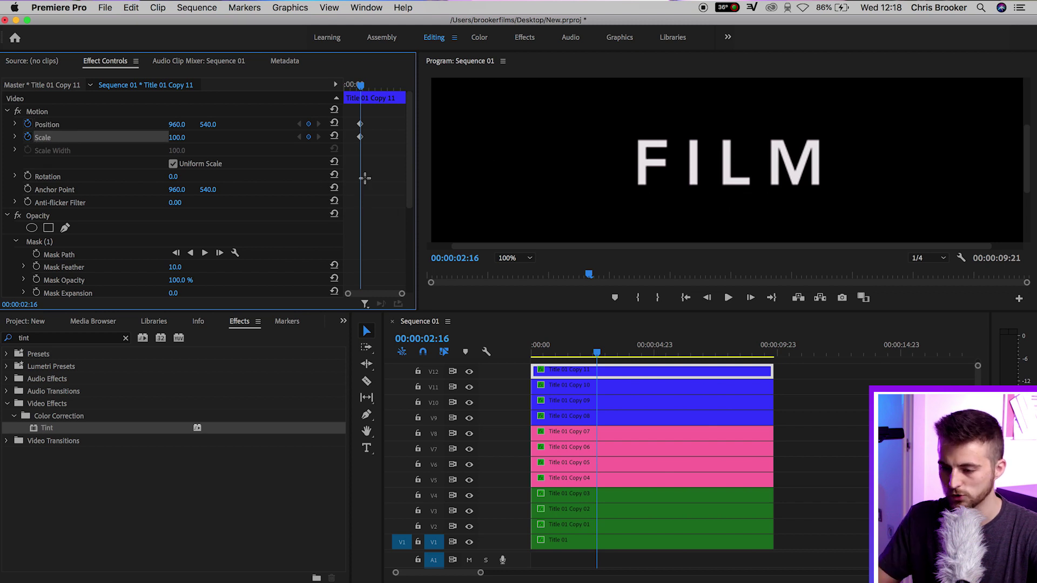
key("=")
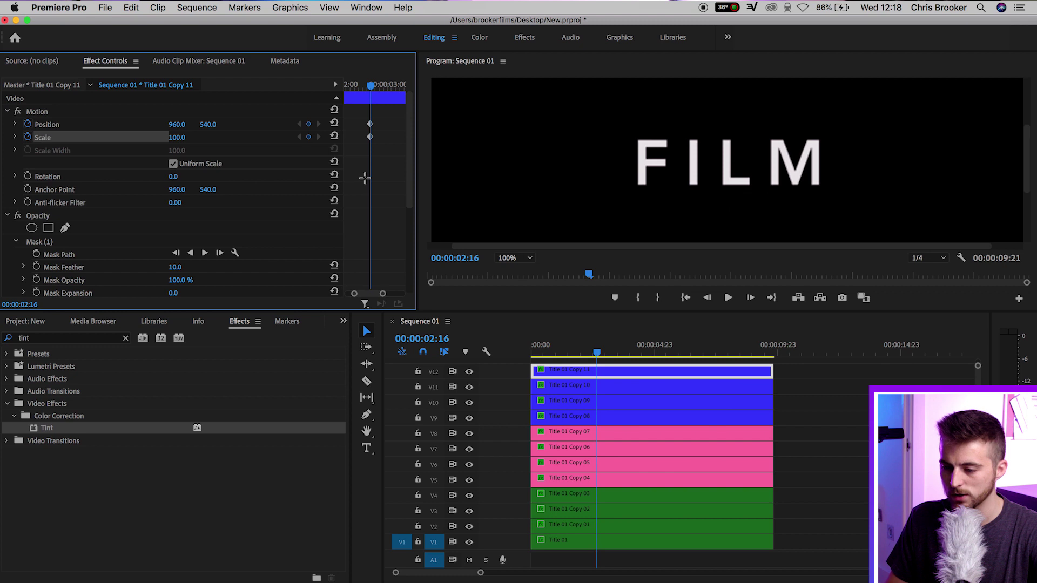
Add Position and Scale keyframes at 02:19 and a Scale keyframe at 02:22, then return to 02:19
key("Right")
key("Right")
key("Right")
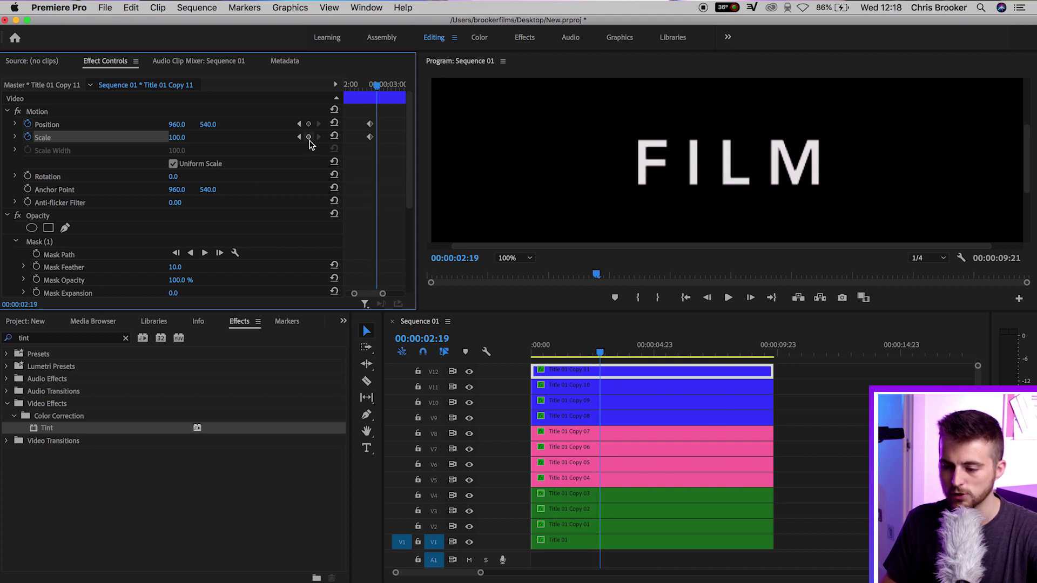
left_click(309, 137)
left_click(309, 124)
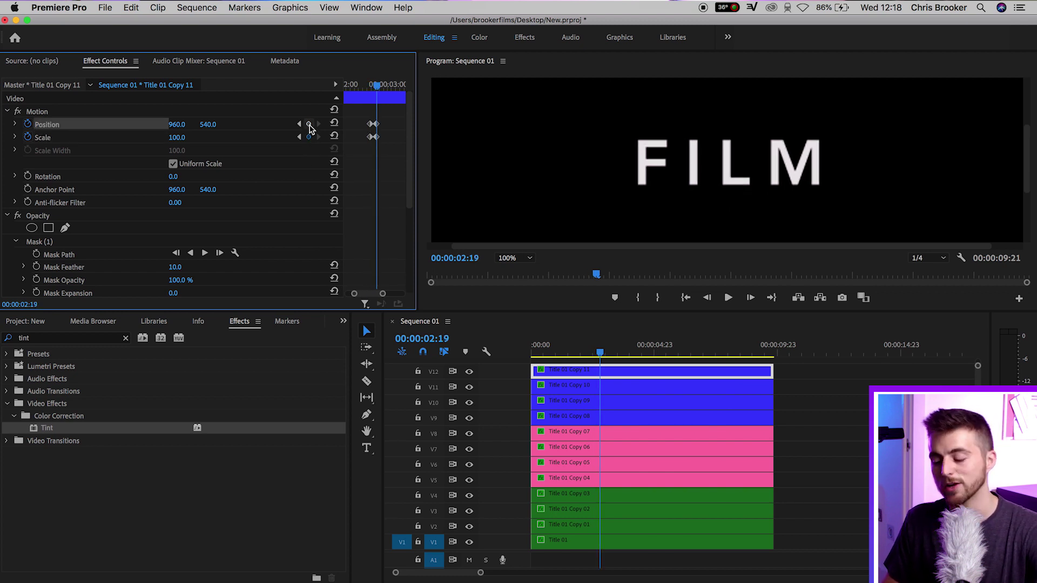
key("Right")
key("Right")
key("Right")
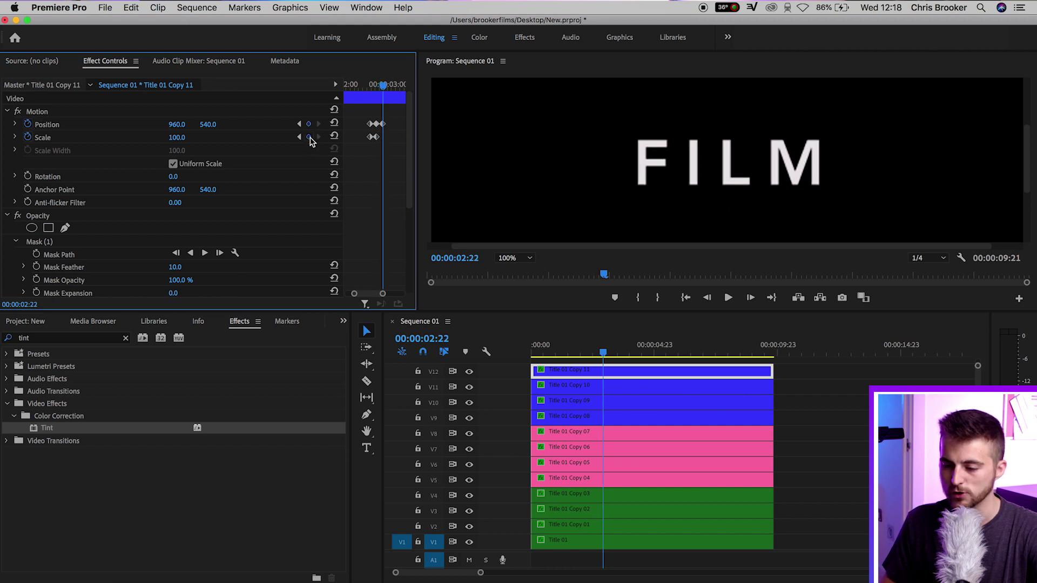
left_click(309, 138)
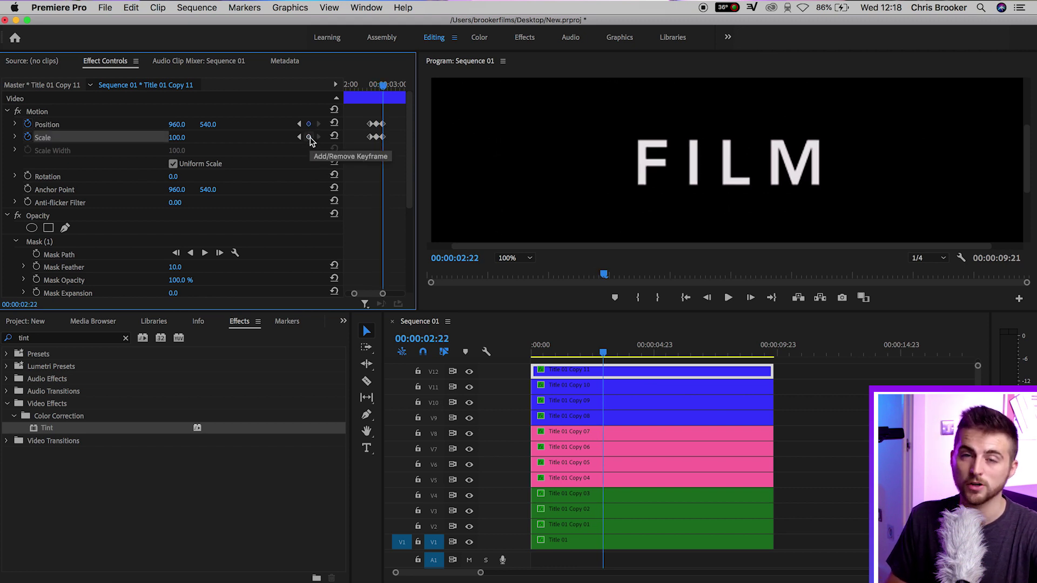
key("Left")
key("Left")
key("Left")
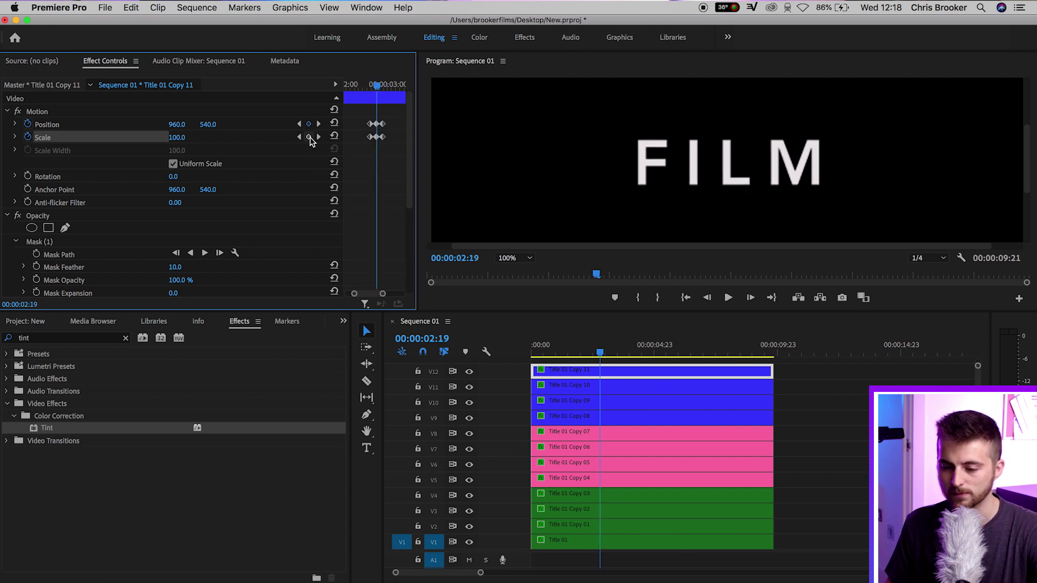
left_click(177, 139)
At the middle keyframe, set Scale to 110 and Position X to 924
type("11")
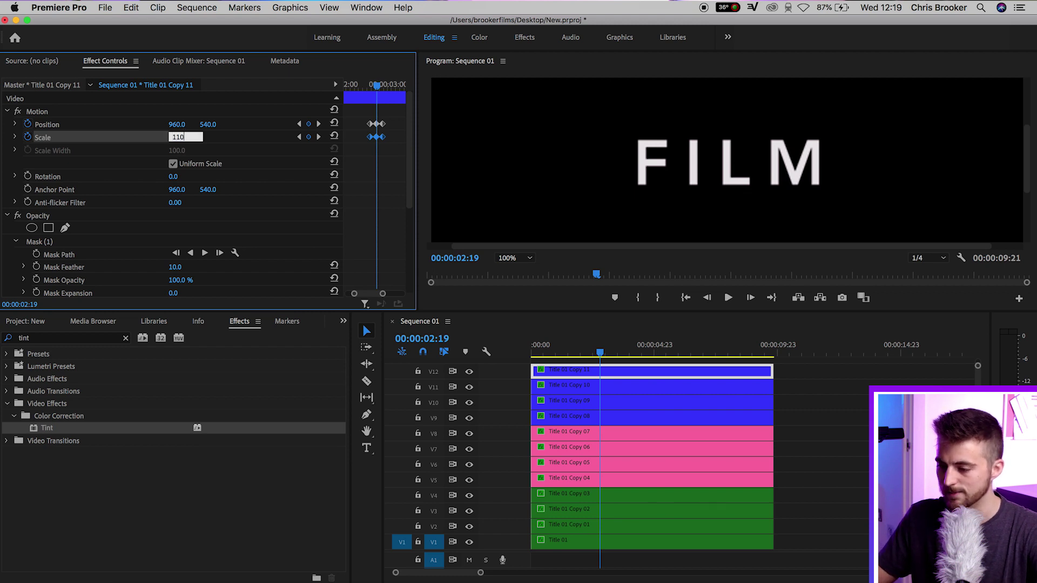
type("0")
key("Return")
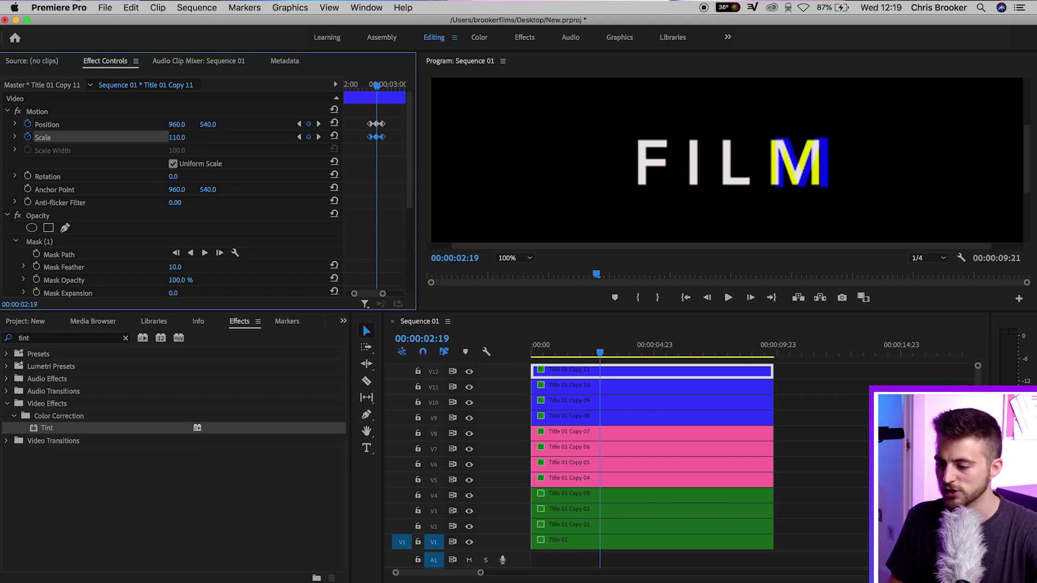
left_click_drag(177, 124, 201, 124)
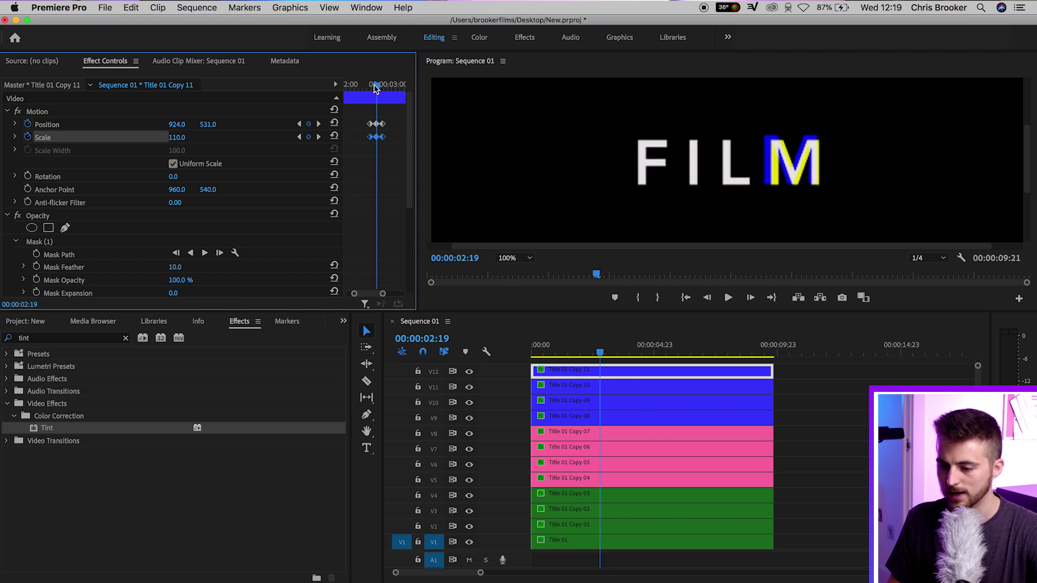
Rewind to 02:16 and play the glitch back twice, then select Title 01 Copy 07
left_click_drag(375, 85, 371, 85)
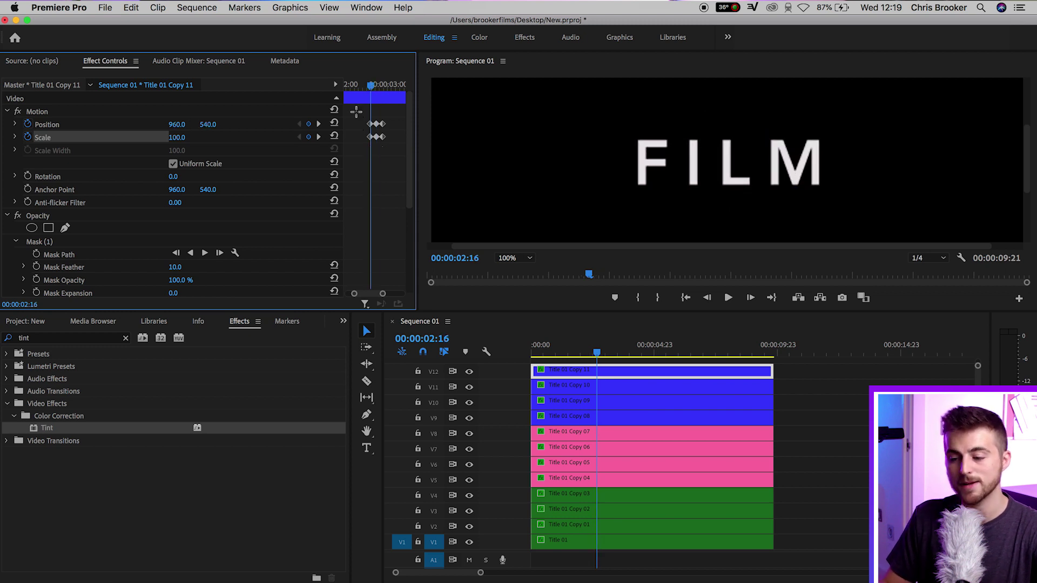
key("space")
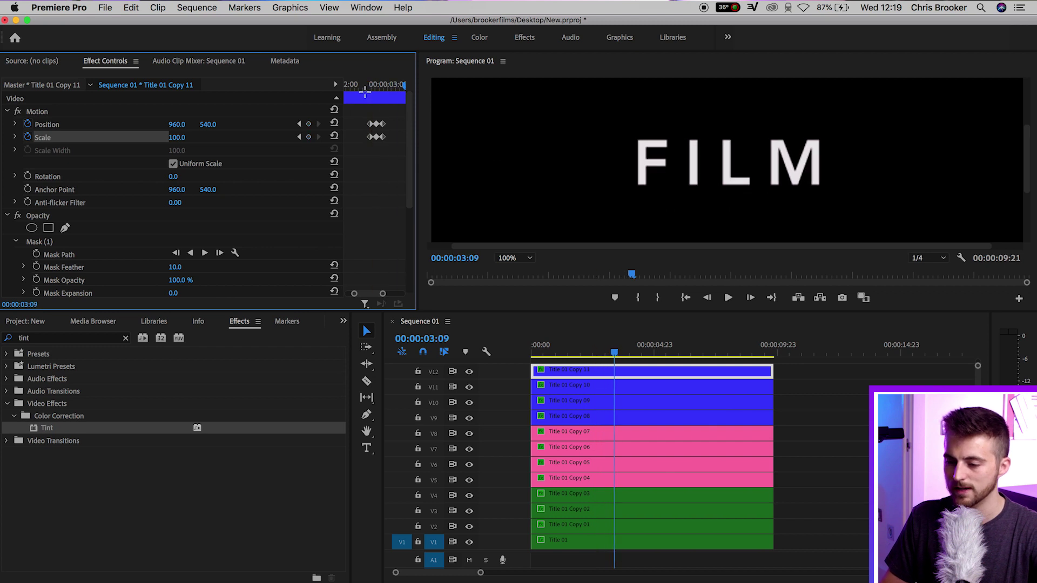
left_click(367, 84)
key("space")
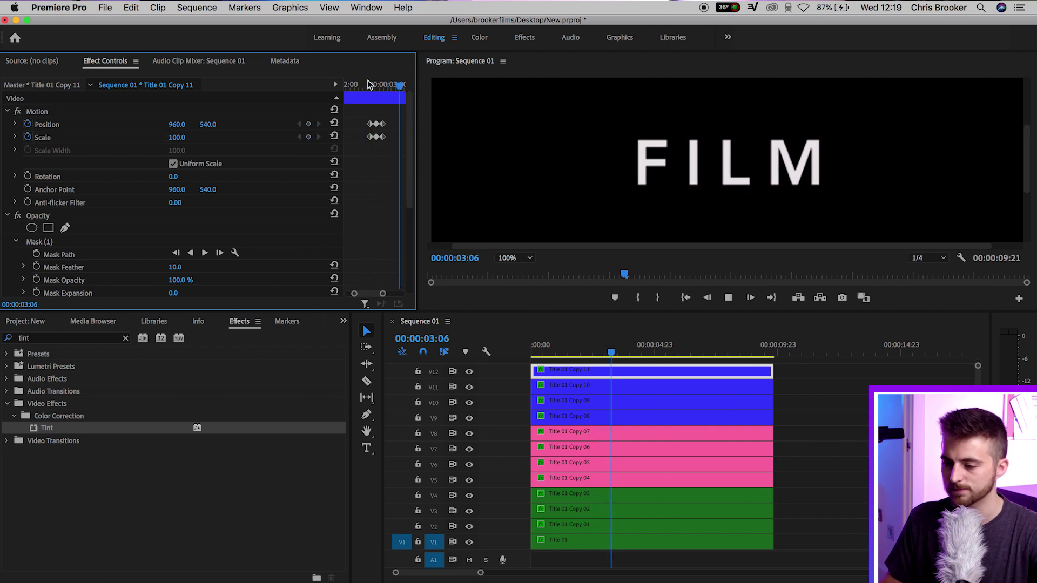
key("space")
left_click(609, 432)
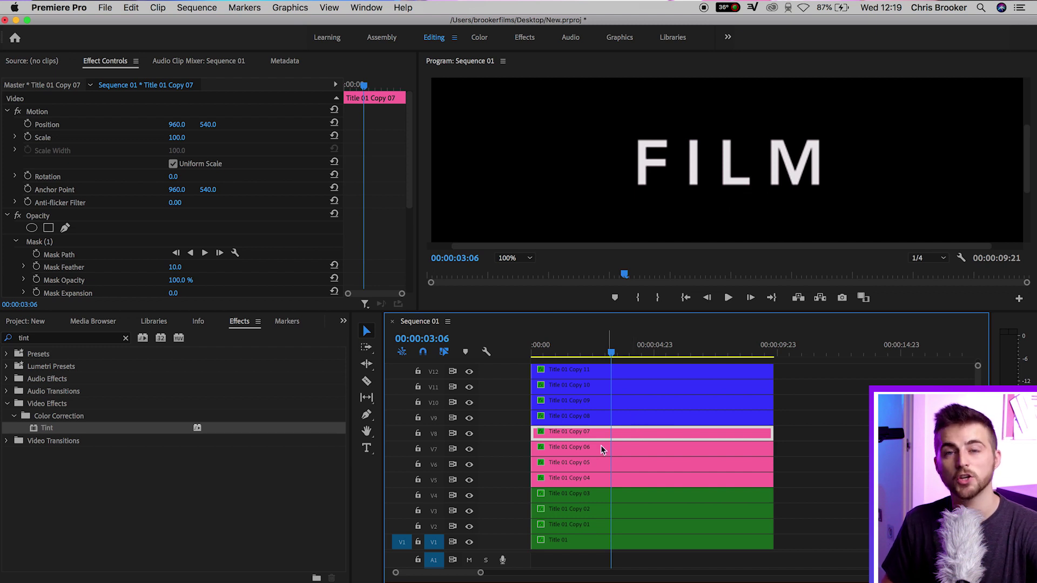
Scrub Title 01 Copy 07's Position X to offset its M sideways for a coloured edge
left_click(597, 373)
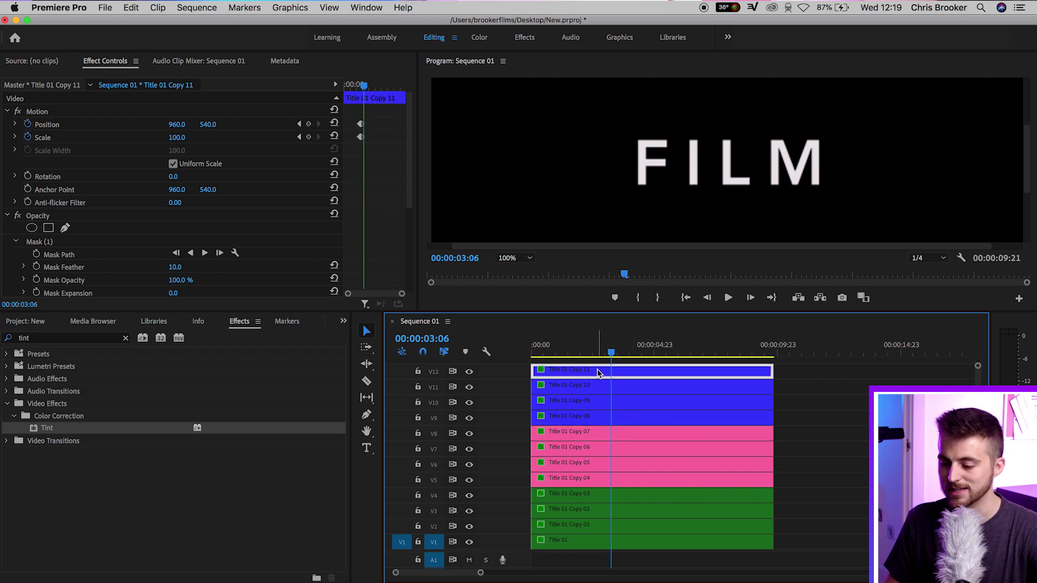
left_click(617, 434)
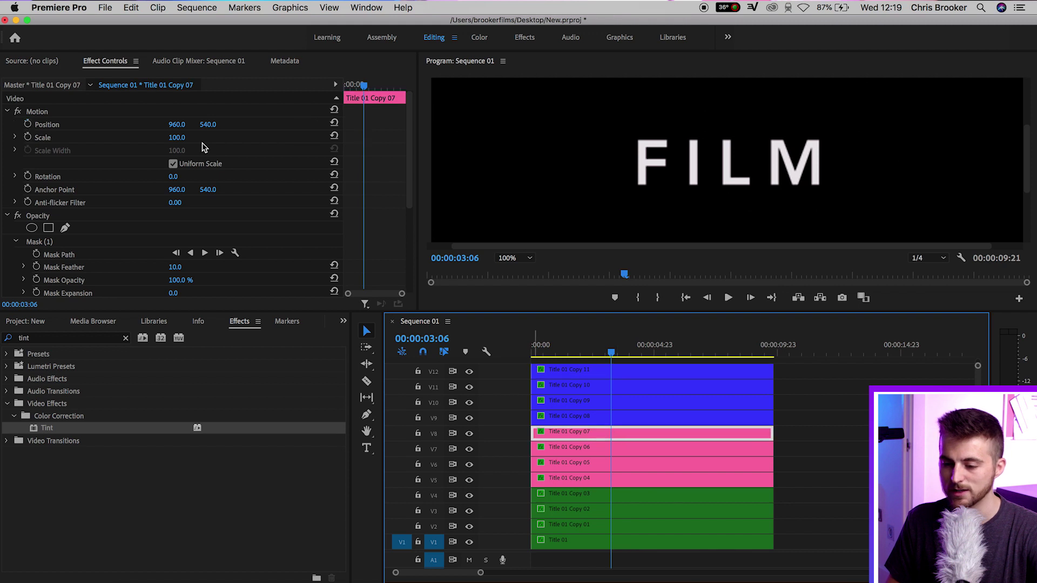
left_click_drag(178, 127, 188, 127)
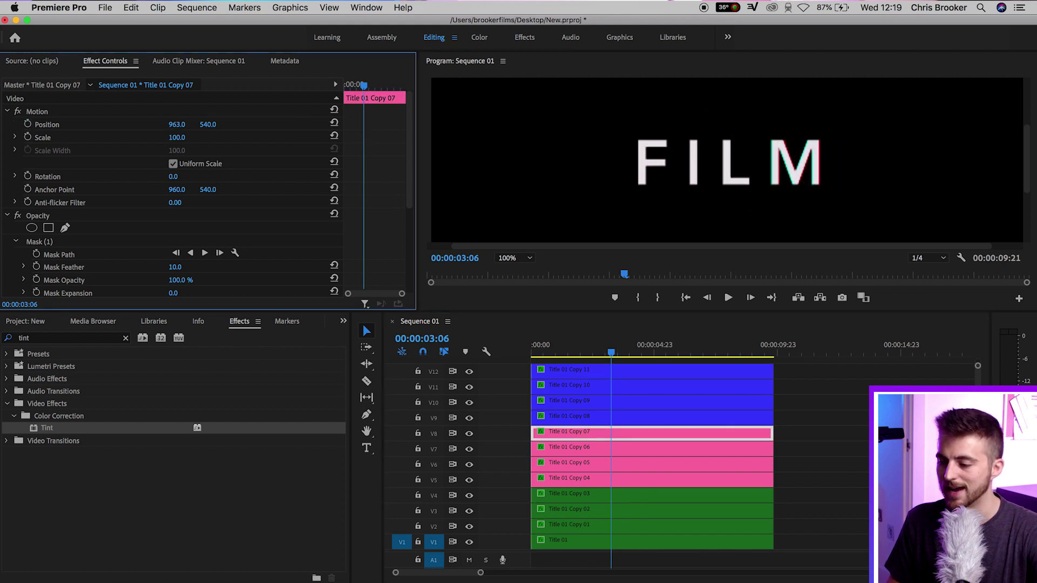
left_click_drag(176, 124, 176, 124)
Move Title 01 Copy 03's Position X to 1059, splitting the M into magenta and green
left_click(620, 498)
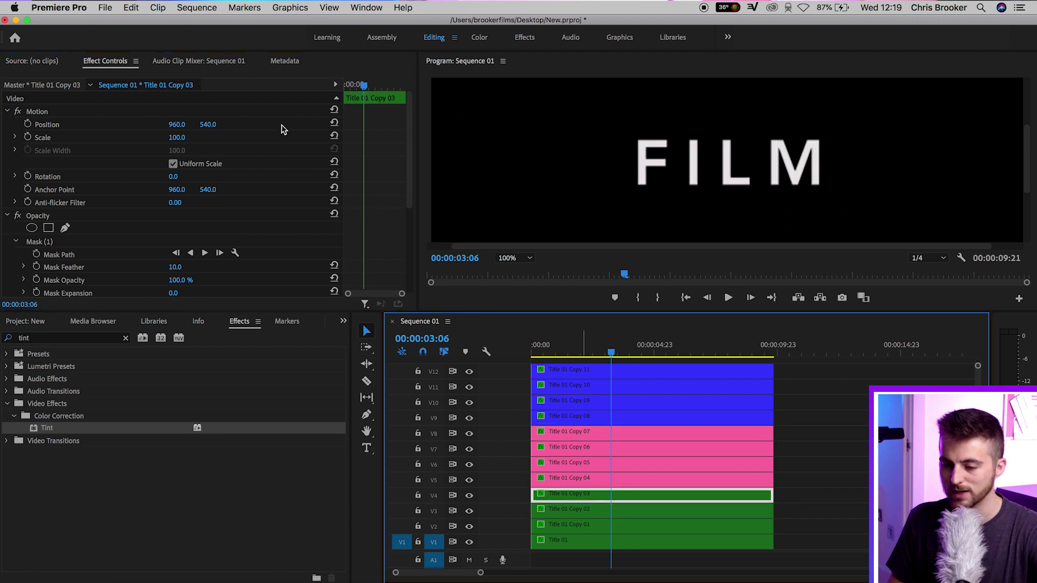
left_click_drag(177, 124, 230, 124)
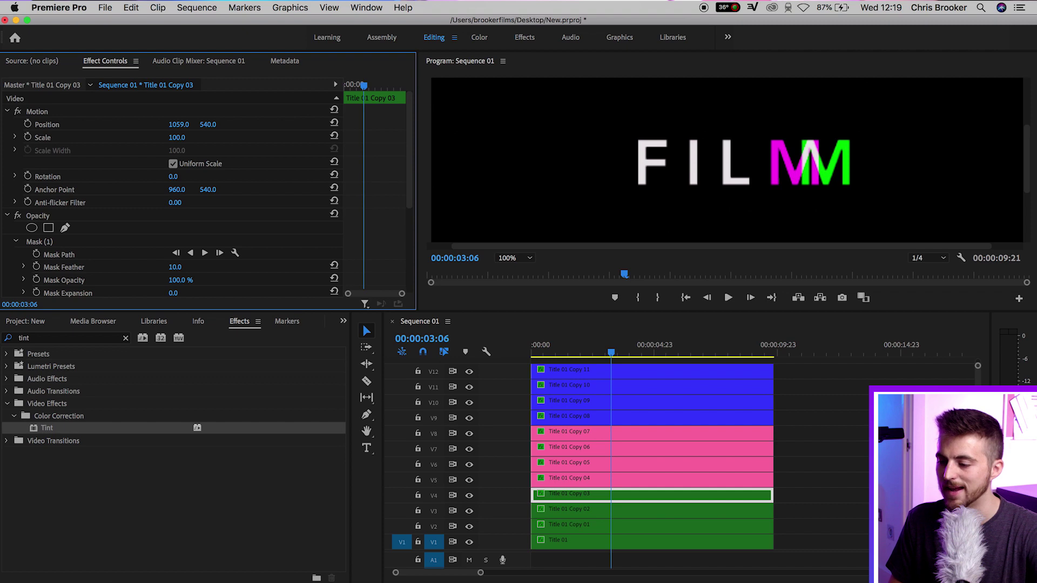